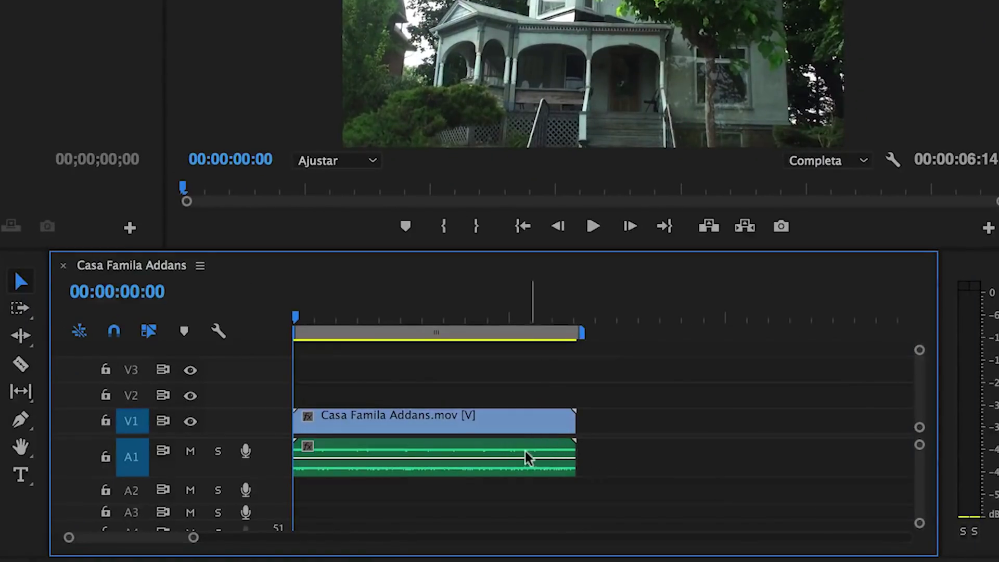
Step: Turn off Linked Selection and delete the house clip's audio from A1, keeping only the Casa Famila Addans.mov video
left_click(526, 453)
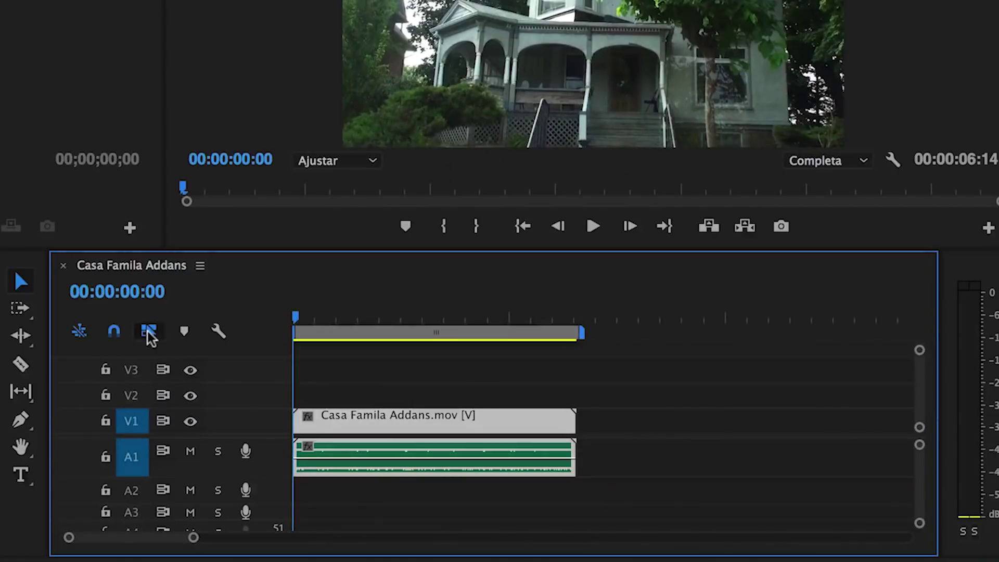
left_click(150, 335)
left_click(622, 450)
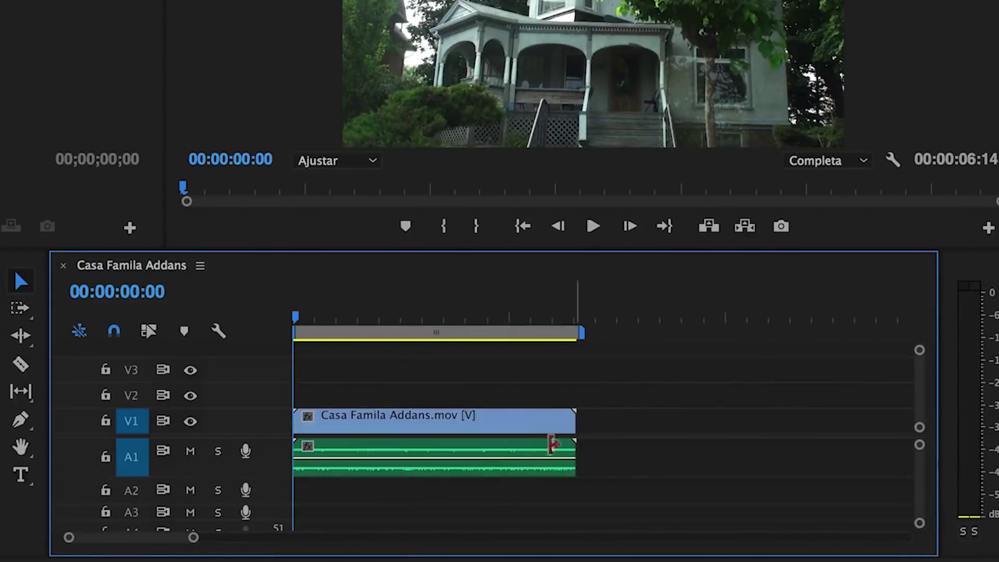
left_click(480, 449)
key("Delete")
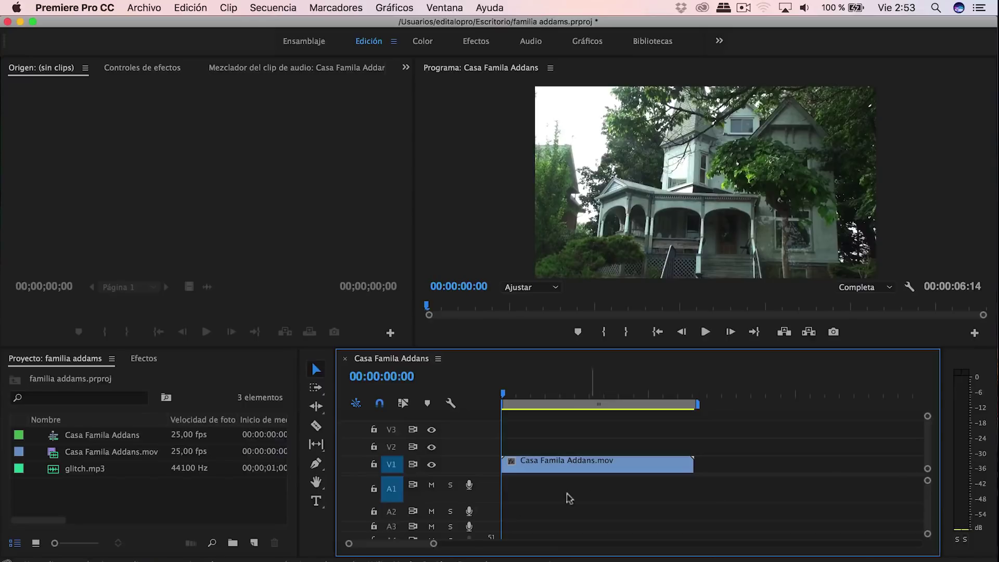
Step: Create a 1920×1080, 25 fps adjustment layer named Capa de ajuste from Archivo > Nuevo
left_click(254, 543)
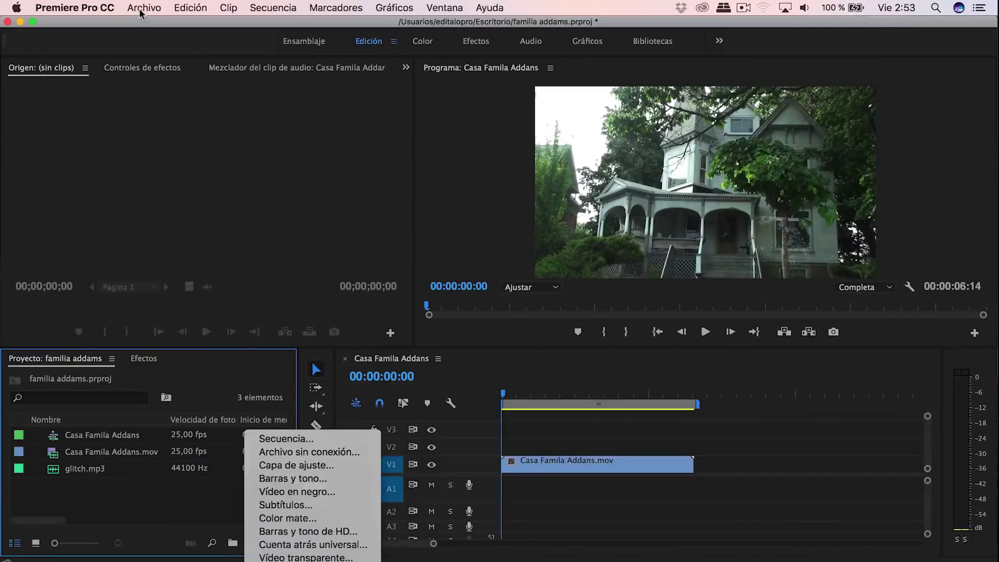
left_click(144, 7)
mouse_move(146, 29)
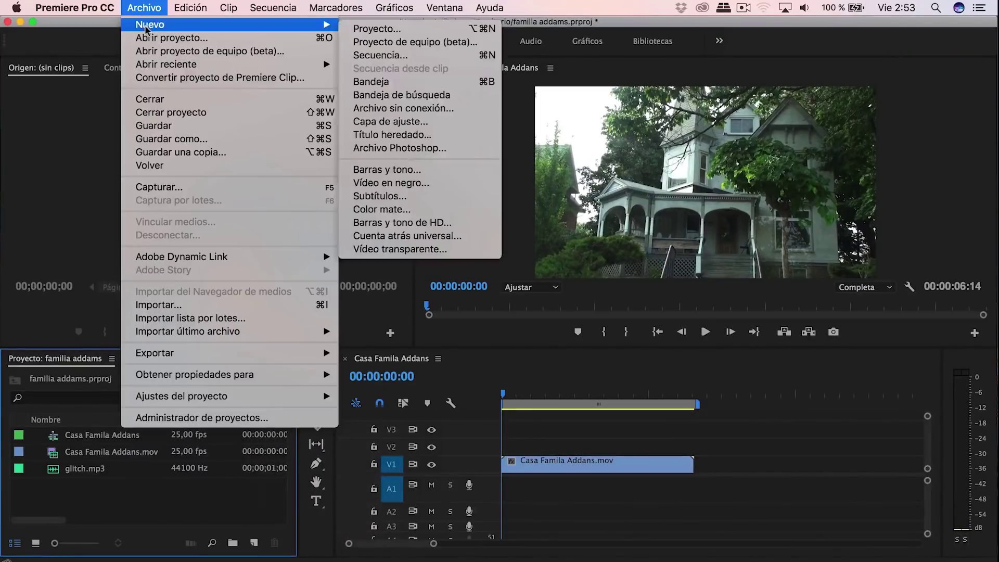
left_click(391, 121)
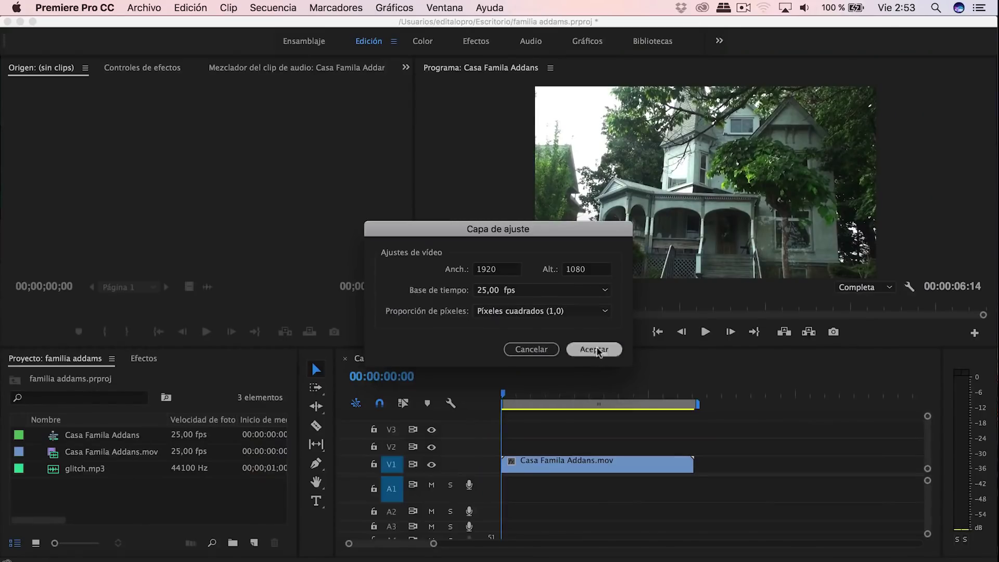
left_click(585, 352)
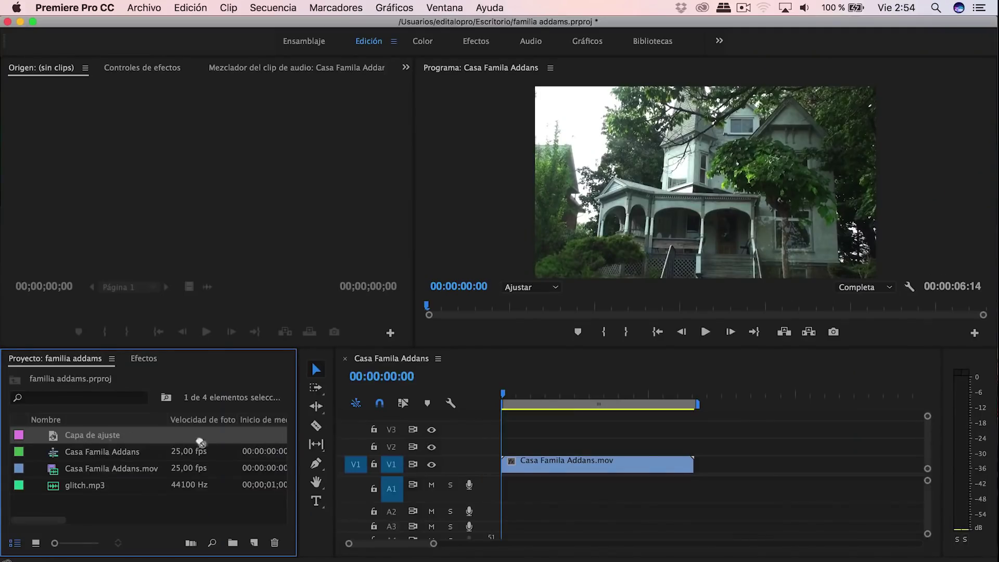
Step: Place Capa de ajuste on track V2 at the sequence start, above the house clip
left_click_drag(397, 332, 986, 359)
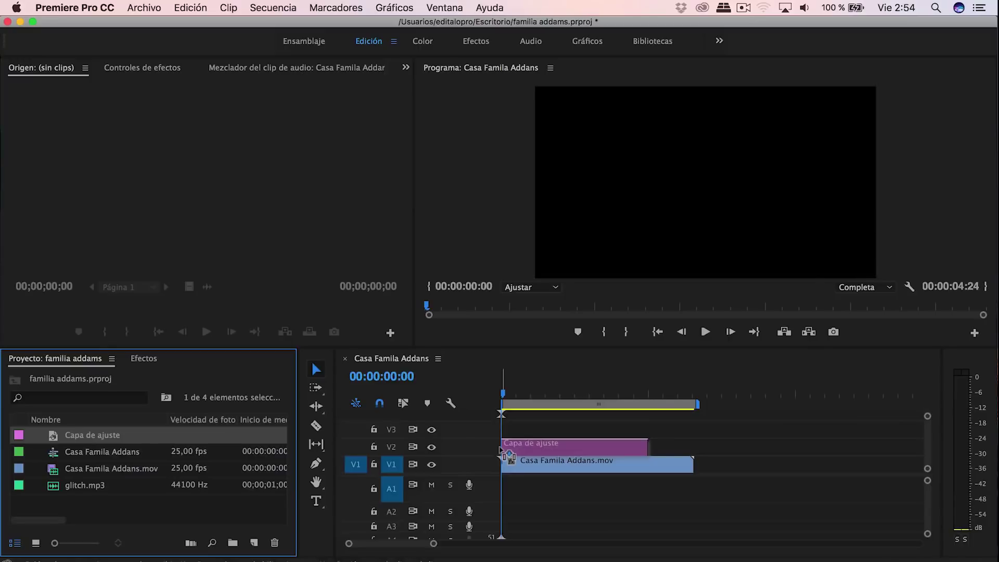
left_click_drag(500, 455, 498, 448)
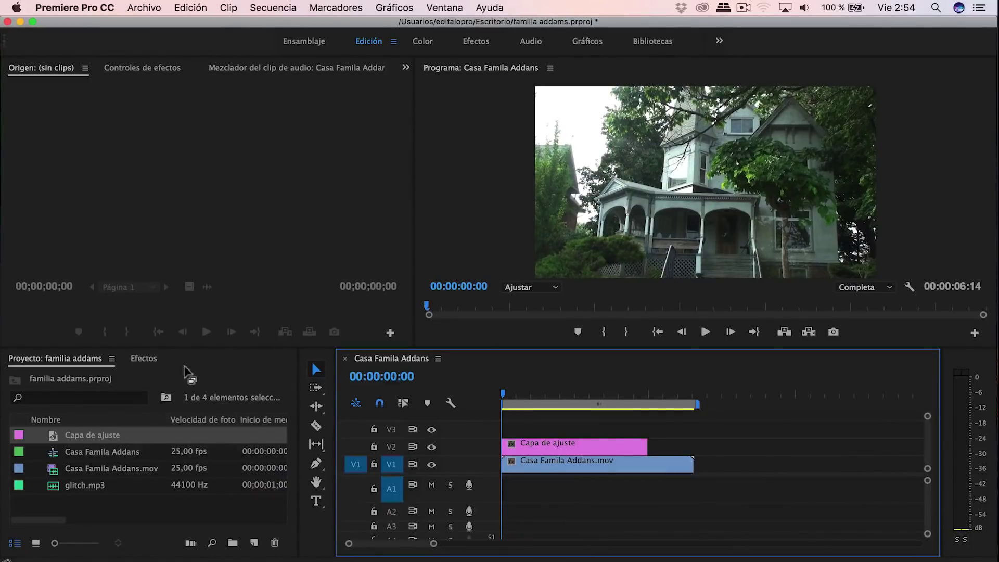
Step: In Efectos, expand Efectos de vídeo > Distorsionar and select Deformación con ondas
left_click(151, 363)
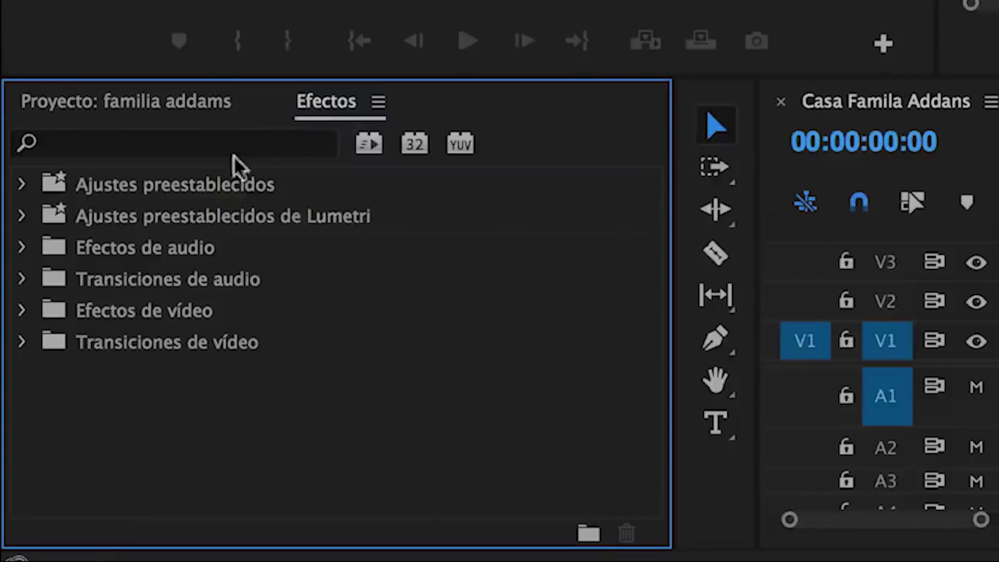
left_click(19, 311)
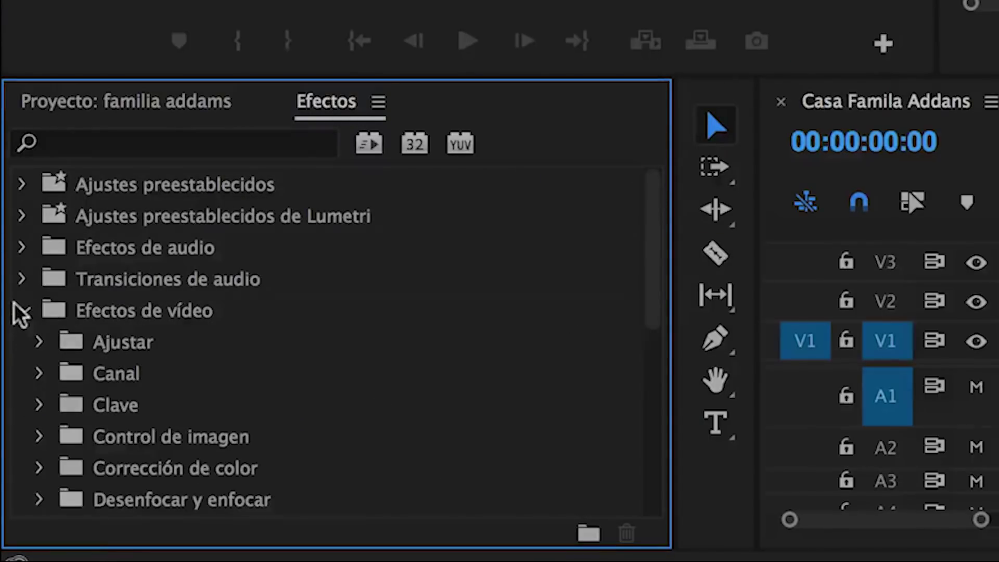
scroll(208, 266, "down", 5)
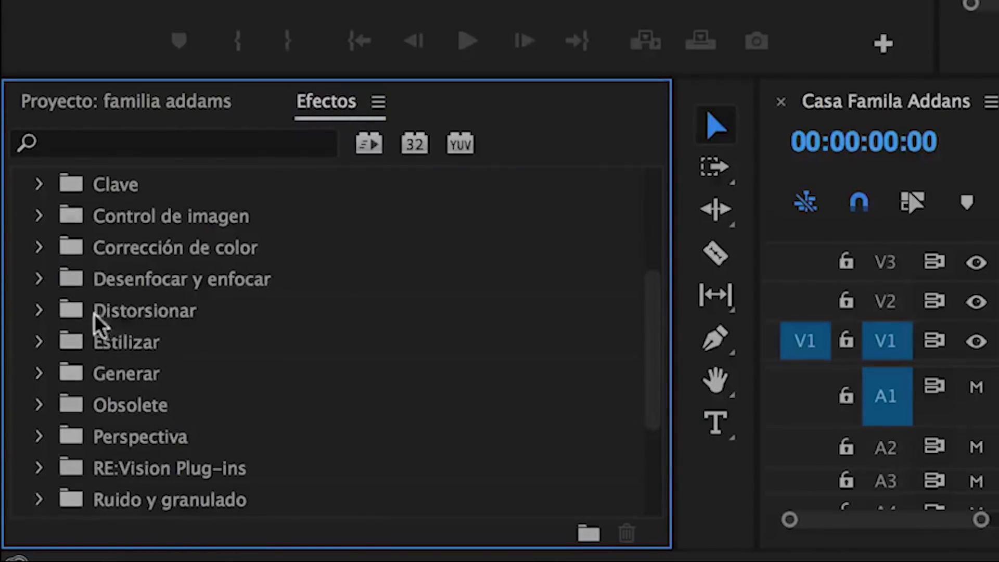
left_click(39, 311)
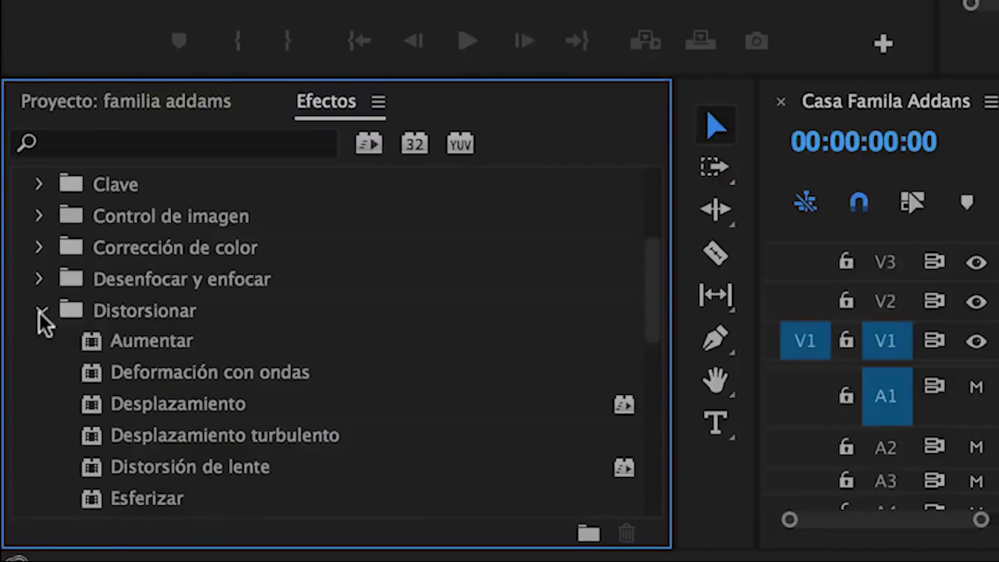
left_click(214, 381)
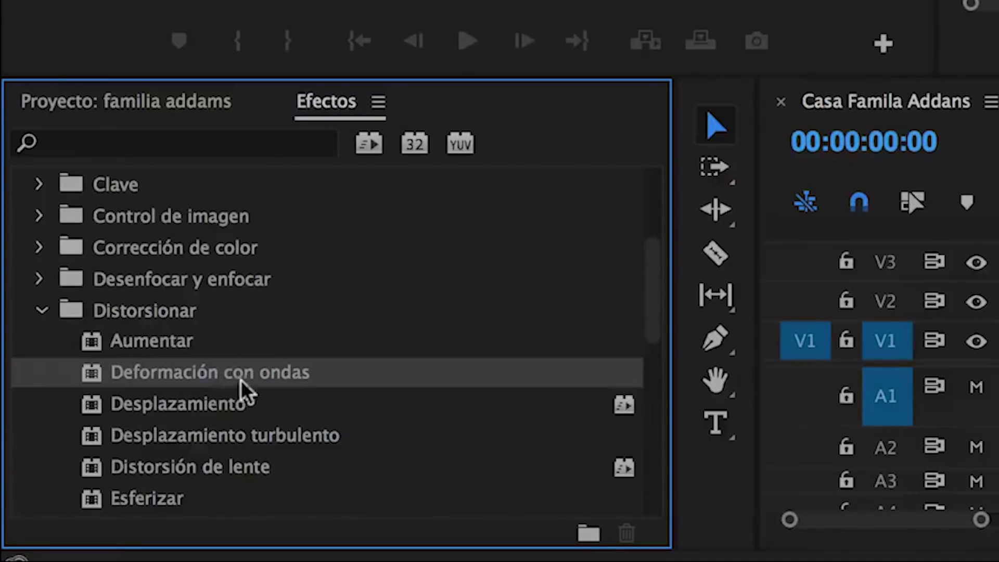
Step: Apply Deformación con ondas to Capa de ajuste and extend the layer to the house clip's end
left_click_drag(491, 431, 528, 446)
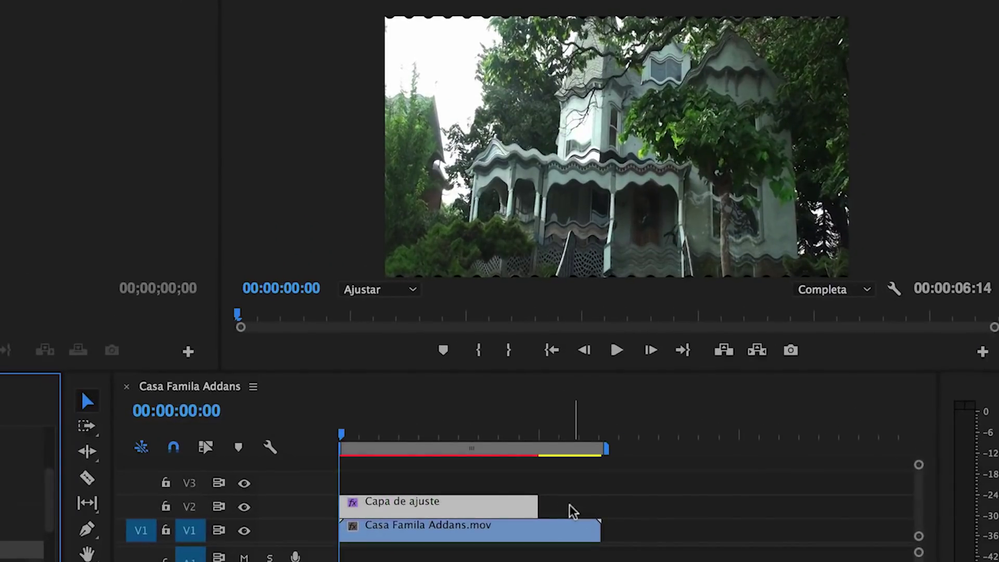
mouse_move(344, 436)
left_mouse_down()
mouse_move(594, 436)
mouse_move(583, 436)
left_mouse_up()
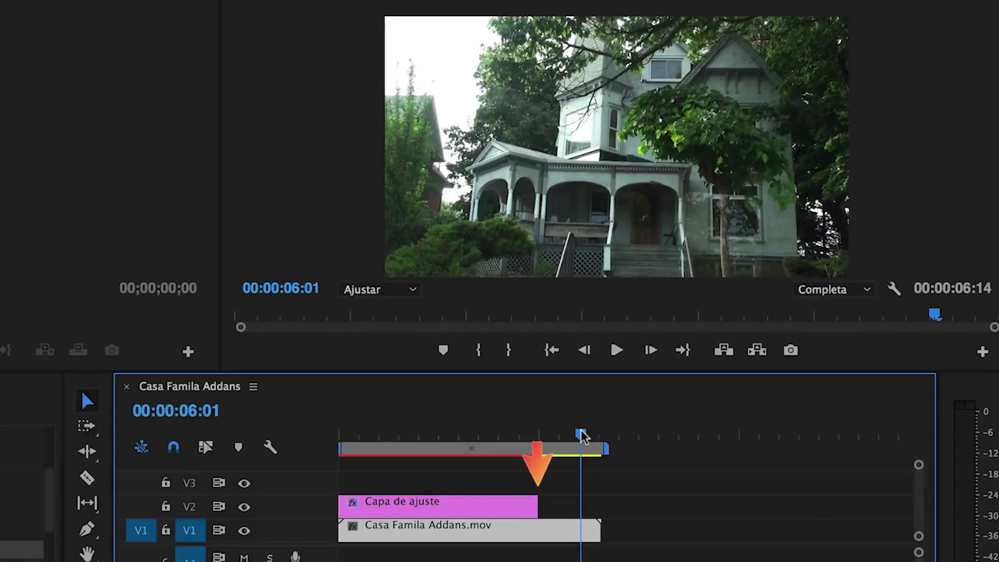
left_click_drag(538, 507, 602, 511)
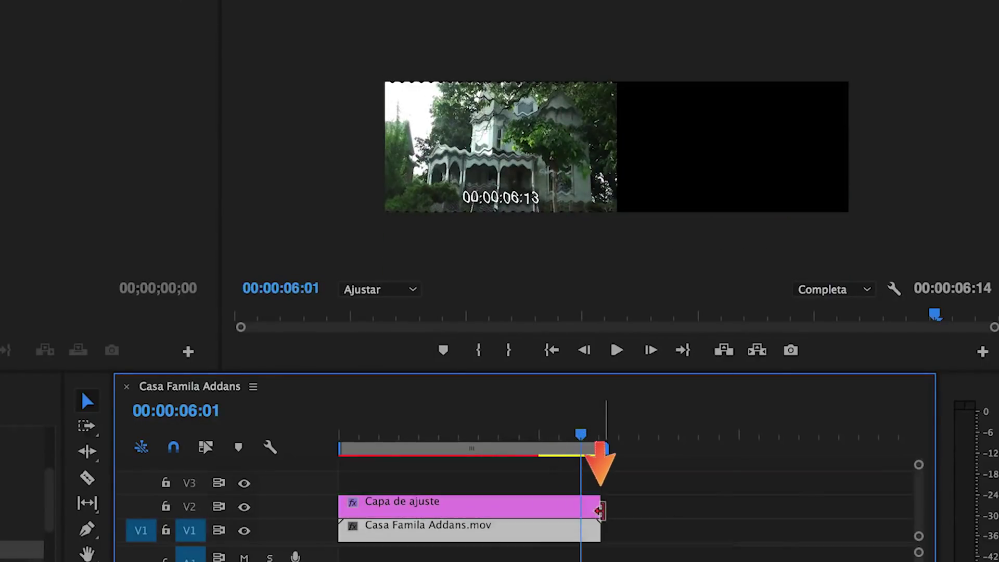
mouse_move(581, 436)
left_mouse_down()
mouse_move(473, 445)
mouse_move(525, 452)
left_mouse_up()
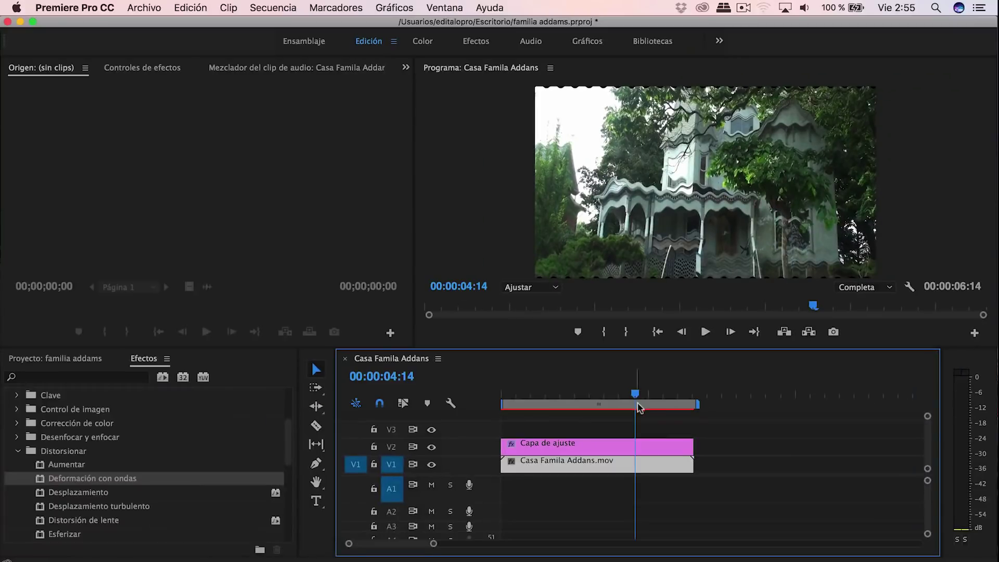
Step: Open the adjustment layer's Deformación con ondas controls and try wave types through Dientes de sierra
left_click(621, 449)
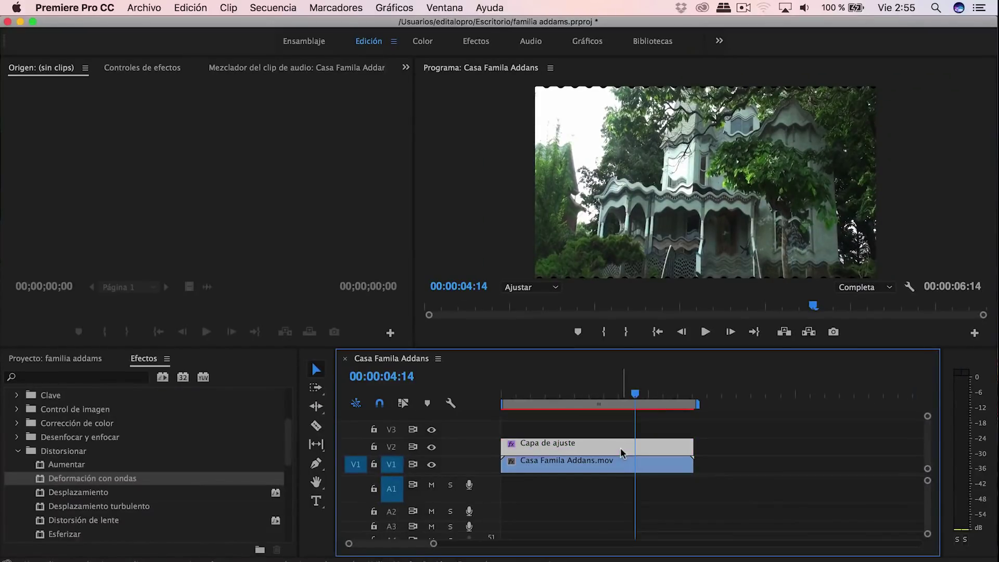
left_click(158, 69)
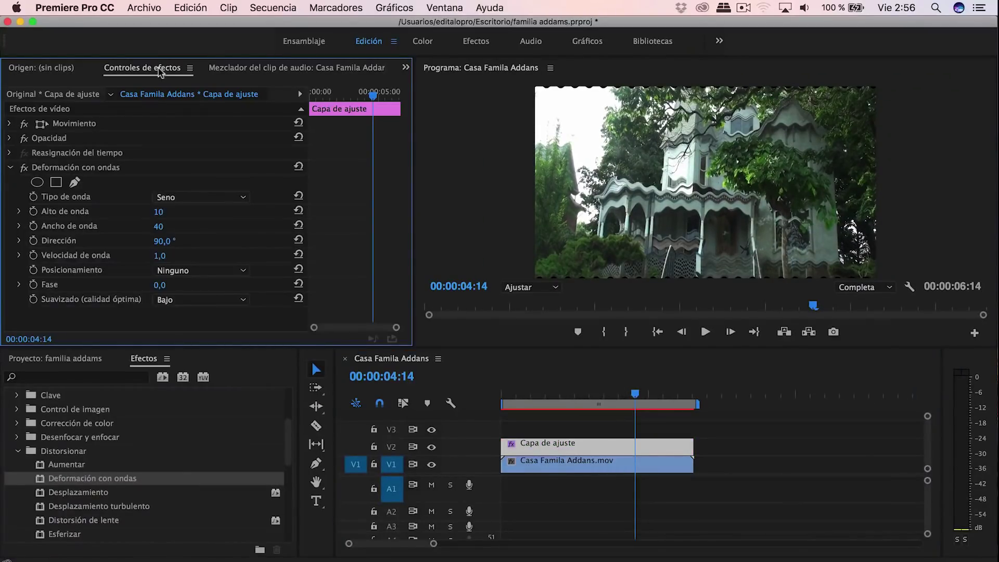
left_click(119, 168)
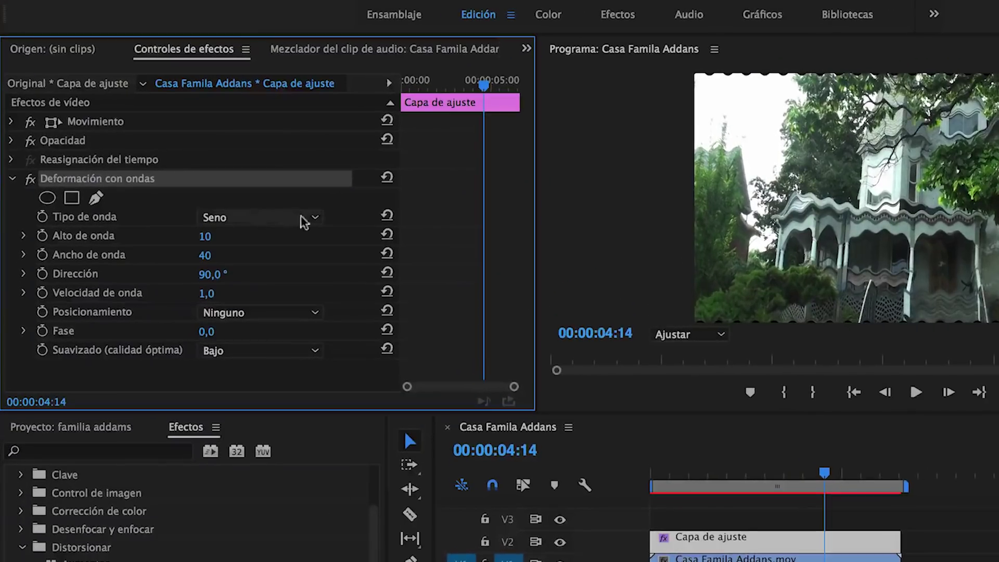
left_click(241, 198)
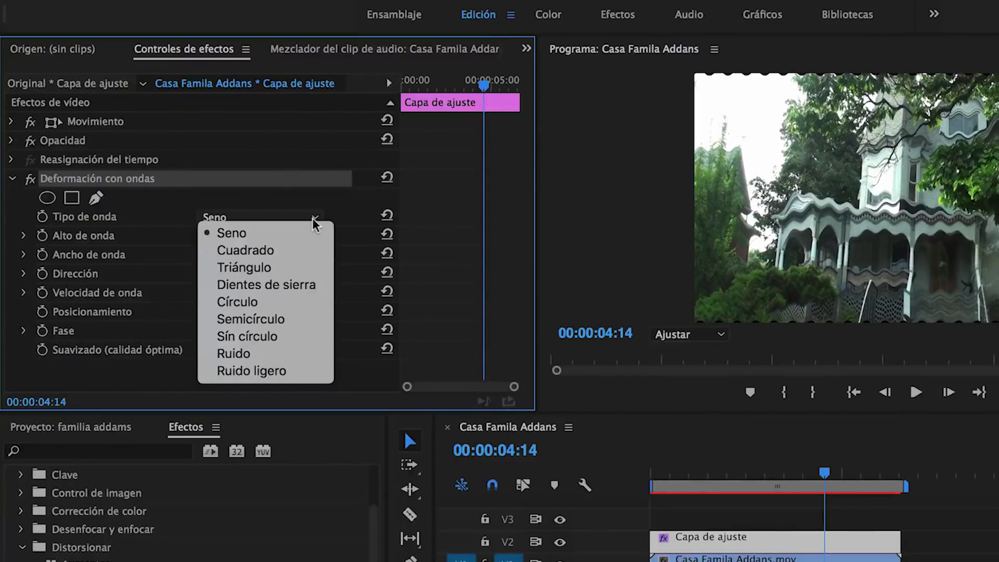
left_click(261, 250)
left_click(260, 217)
left_click(260, 269)
left_click(268, 219)
left_click(263, 284)
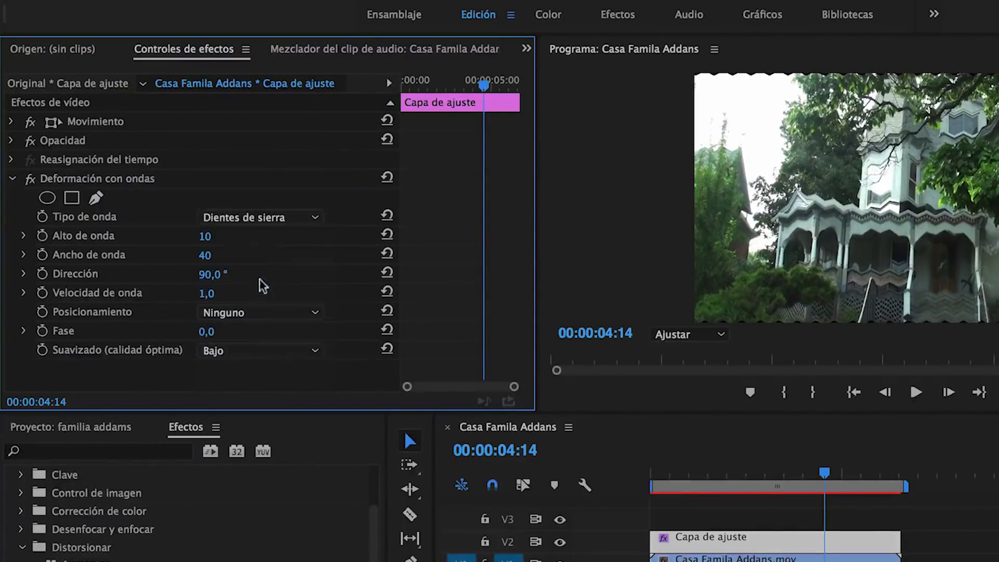
Step: Try the Círculo, Semicírculo and Sín círculo wave types, then settle on Ruido
left_click(267, 218)
left_click(267, 302)
left_click(263, 218)
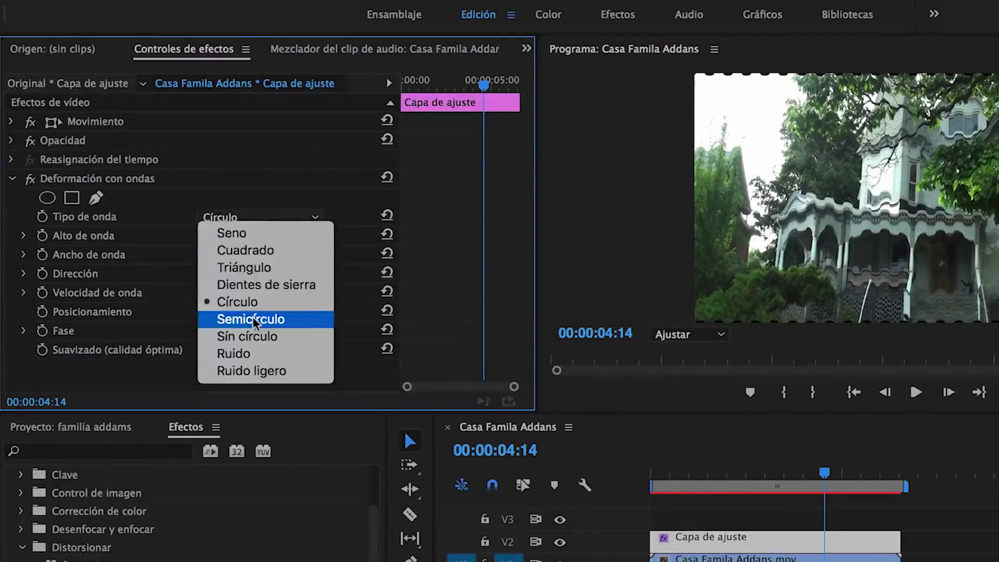
left_click(254, 321)
left_click(257, 218)
left_click(255, 337)
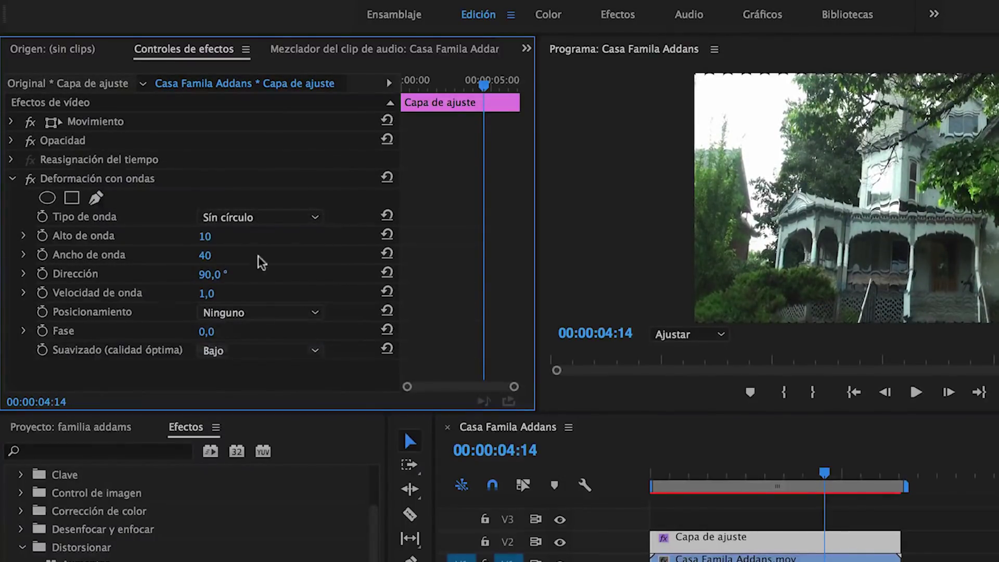
left_click(260, 217)
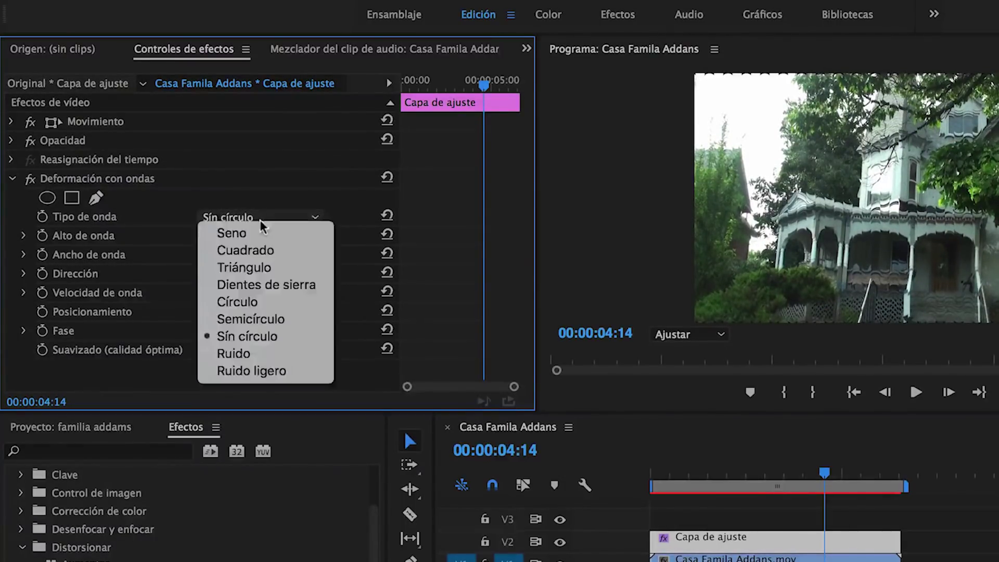
left_click(234, 355)
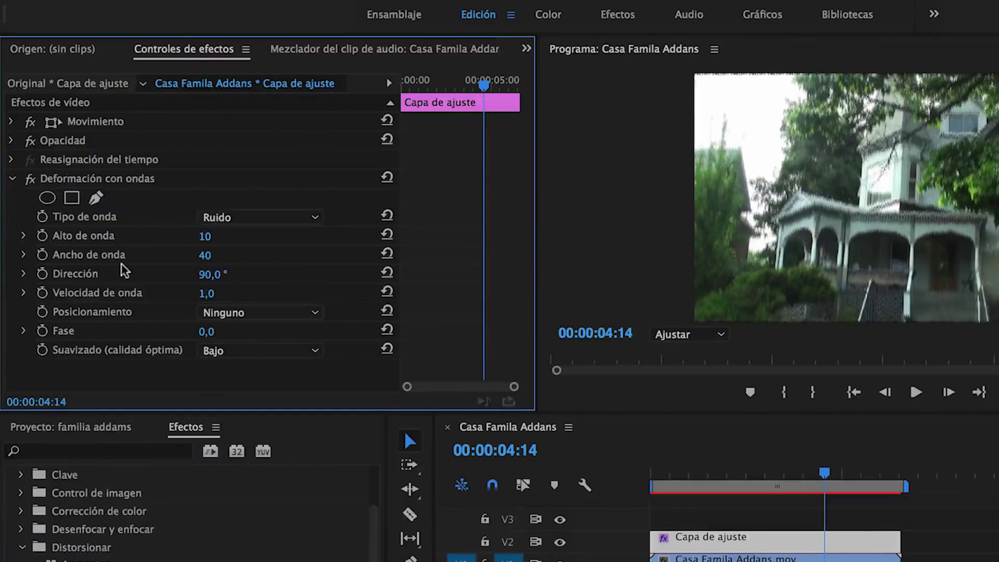
Step: Set the Ruido wave height to 20 and width to 800, preview the warp, and show Posicionamiento choices
left_click(204, 237)
type("20")
key("Return")
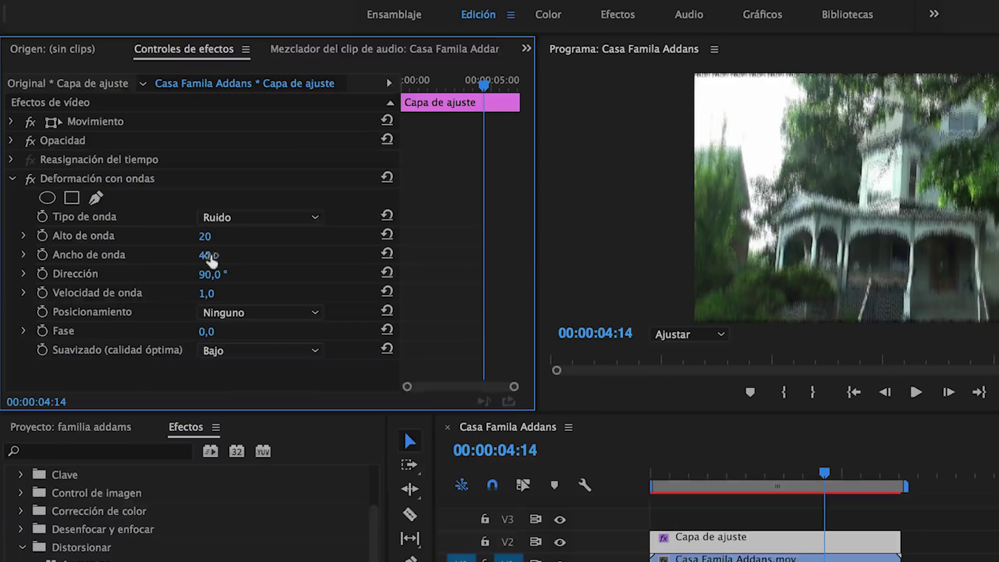
left_click(221, 252)
key("Return")
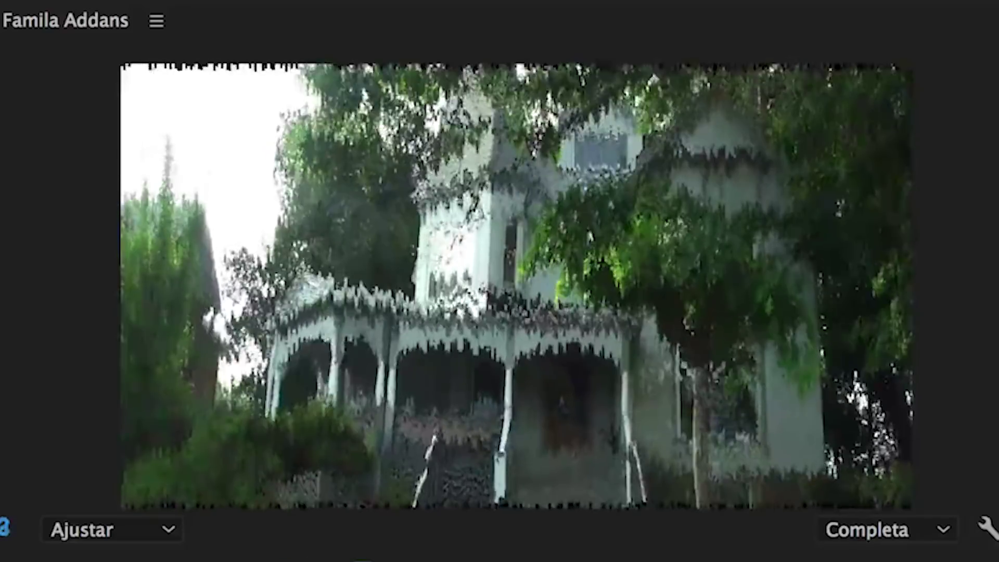
key("space")
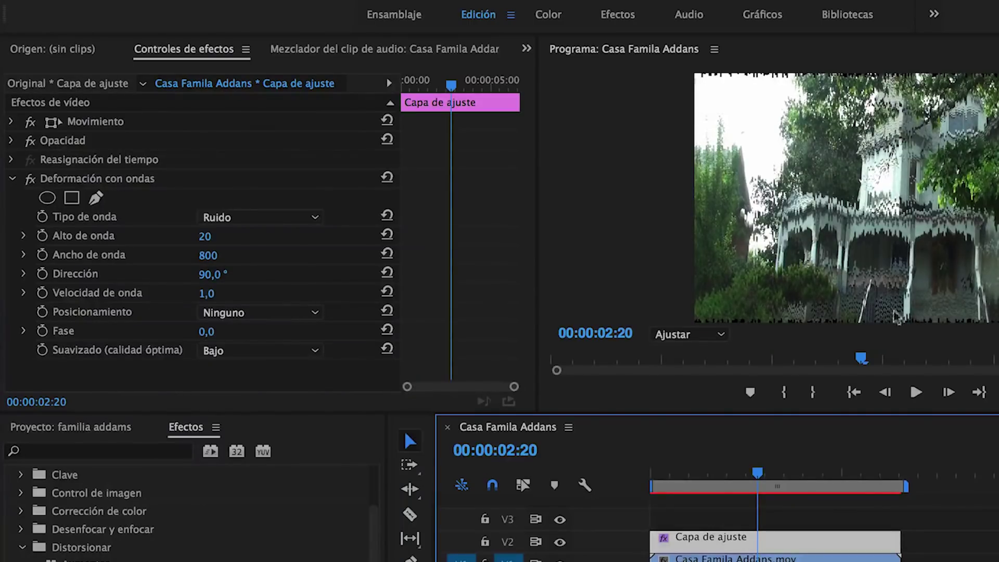
left_click(316, 312)
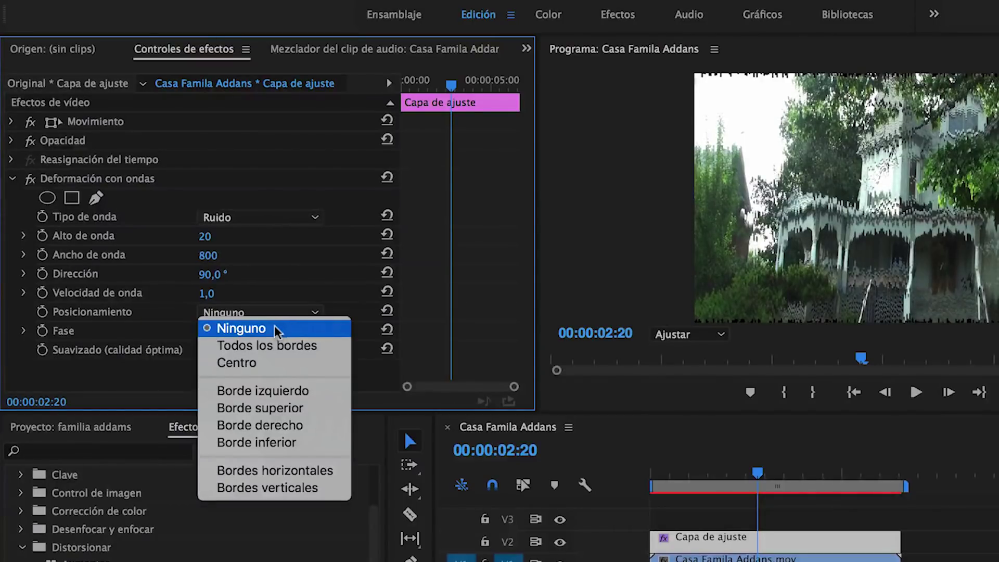
Step: Try Todos los bordes and then Centro pinning, previewing the warped footage
left_click(277, 346)
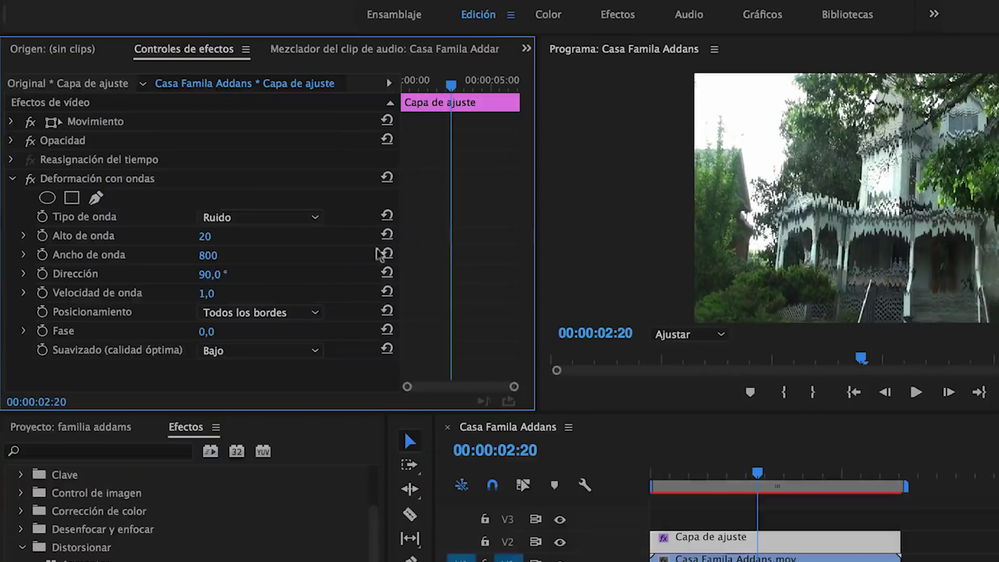
left_click(315, 312)
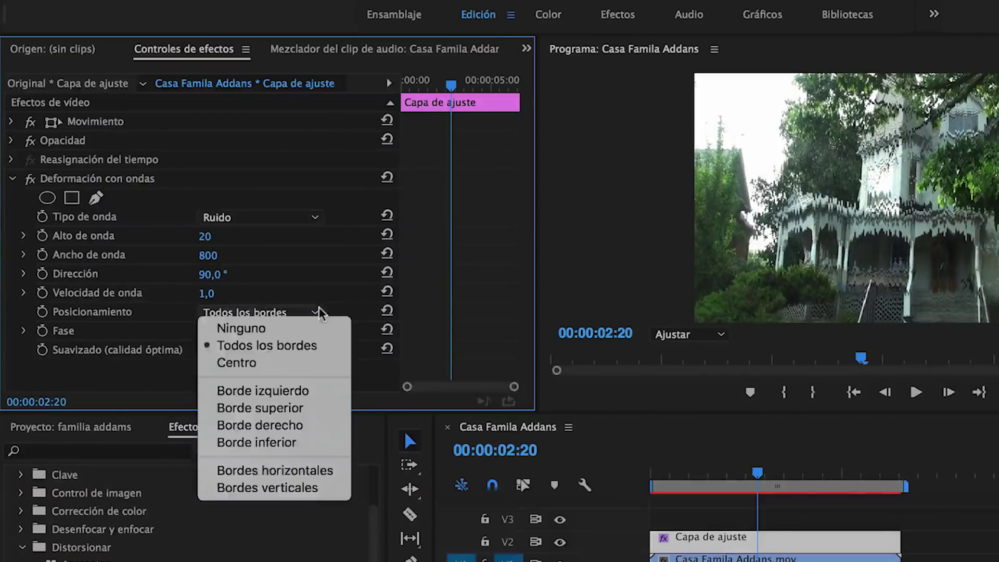
left_click(240, 362)
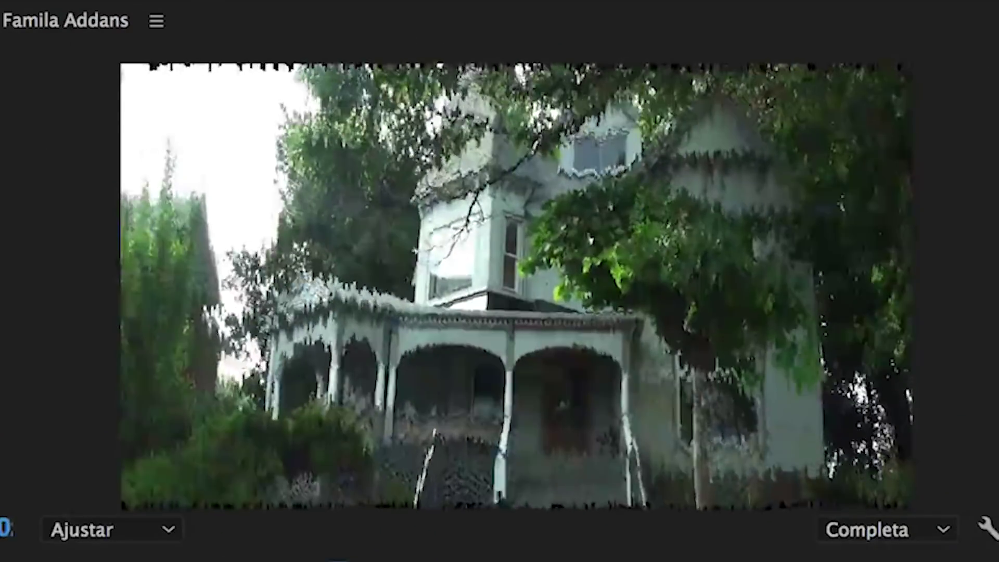
key("space")
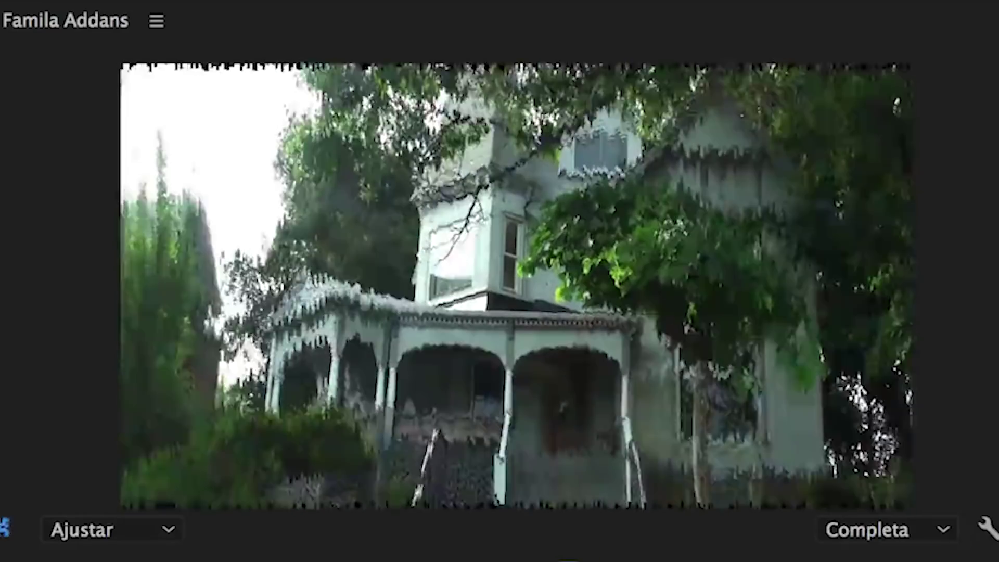
key("space")
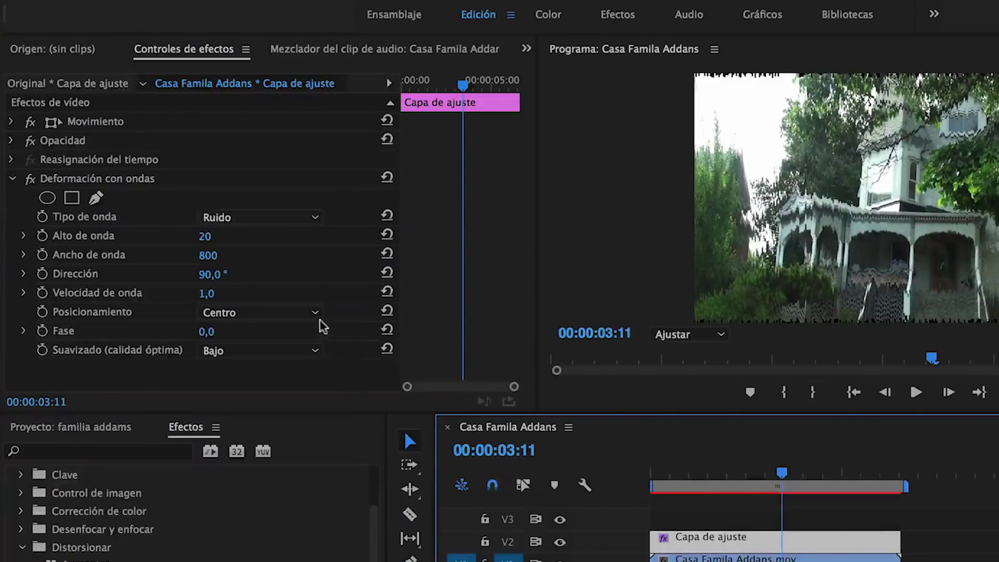
Step: Pin the wave warp at Bordes horizontales, replay from the start, and show the Proyecto media list
left_click(319, 318)
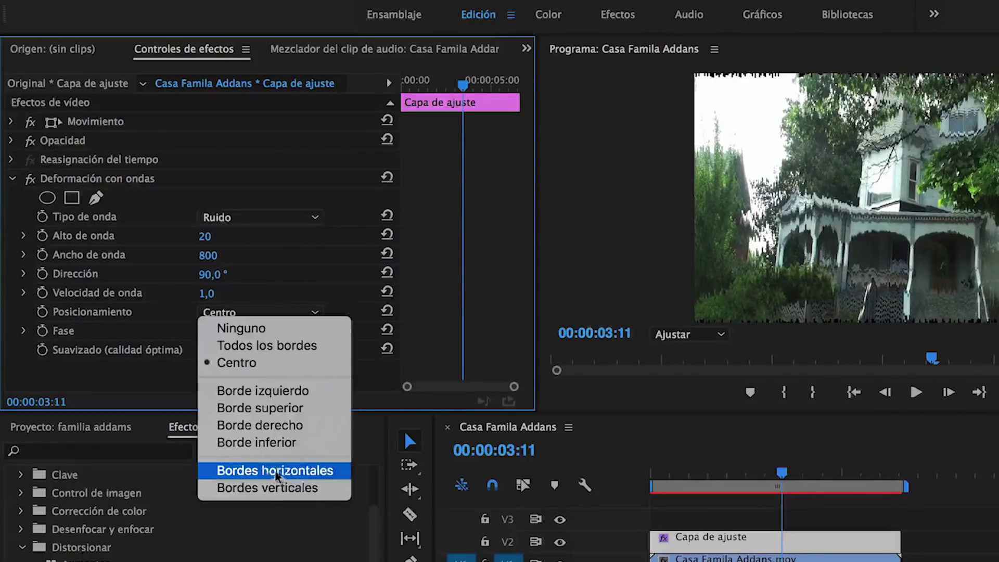
left_click(271, 471)
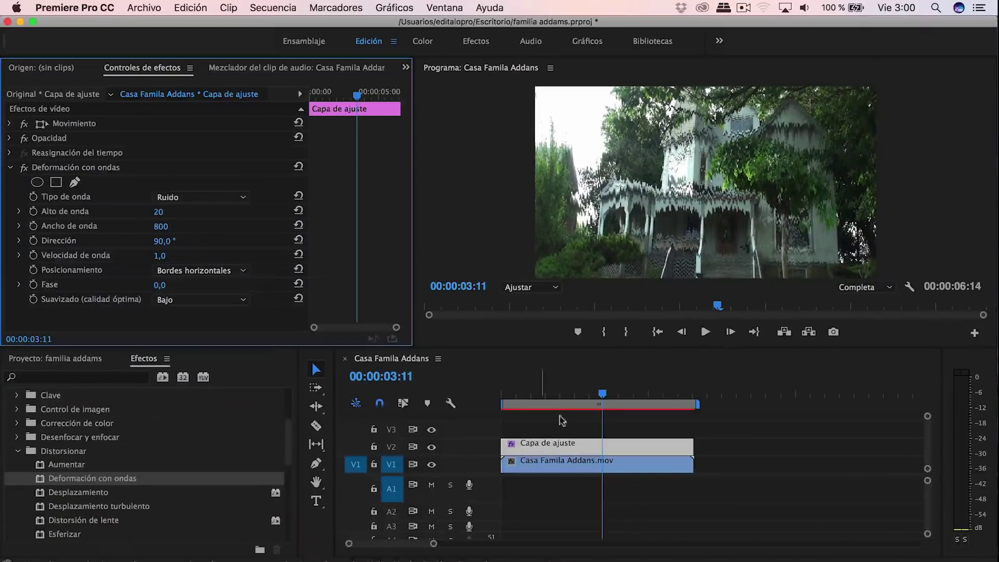
left_click(540, 396)
left_click_drag(528, 397, 491, 397)
key("space")
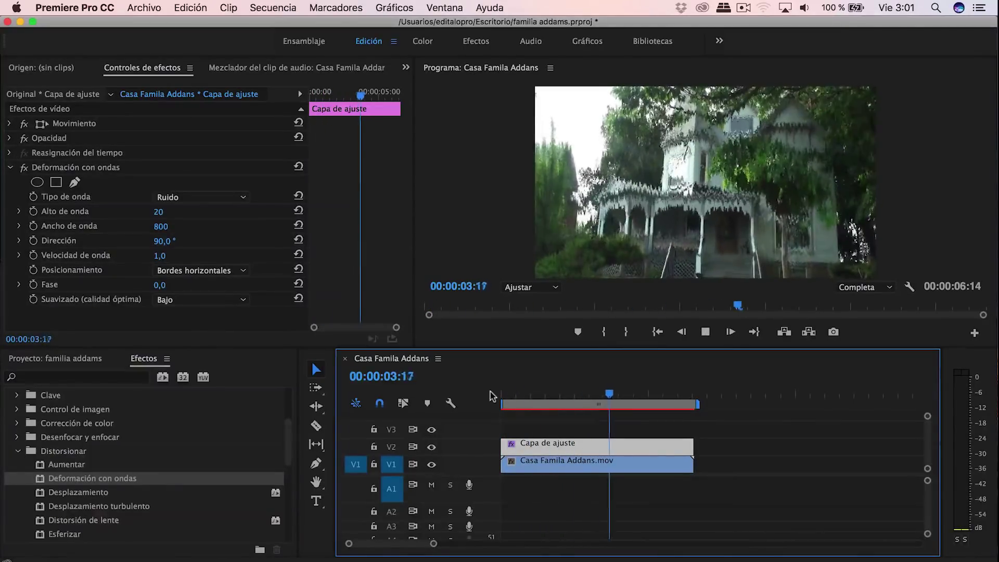
left_click(491, 397)
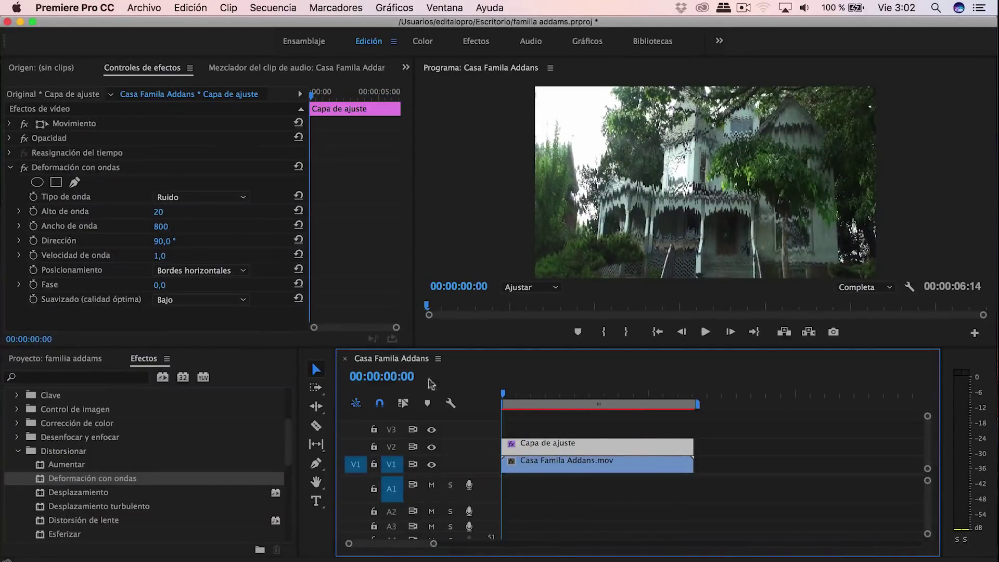
left_click(92, 360)
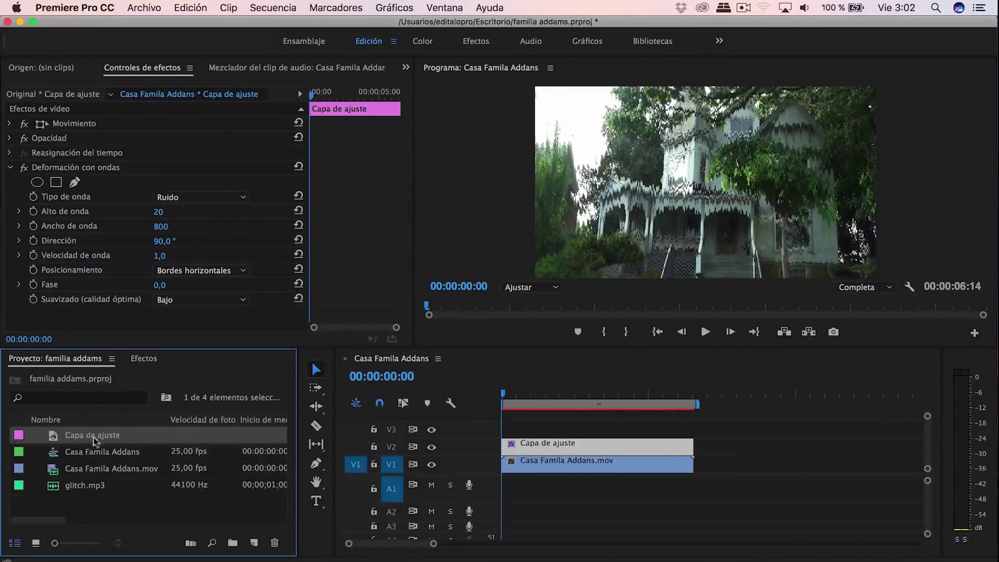
Step: Audition glitch.mp3 in the Source monitor and drop it onto audio track A1
double_click(86, 486)
left_click(206, 333)
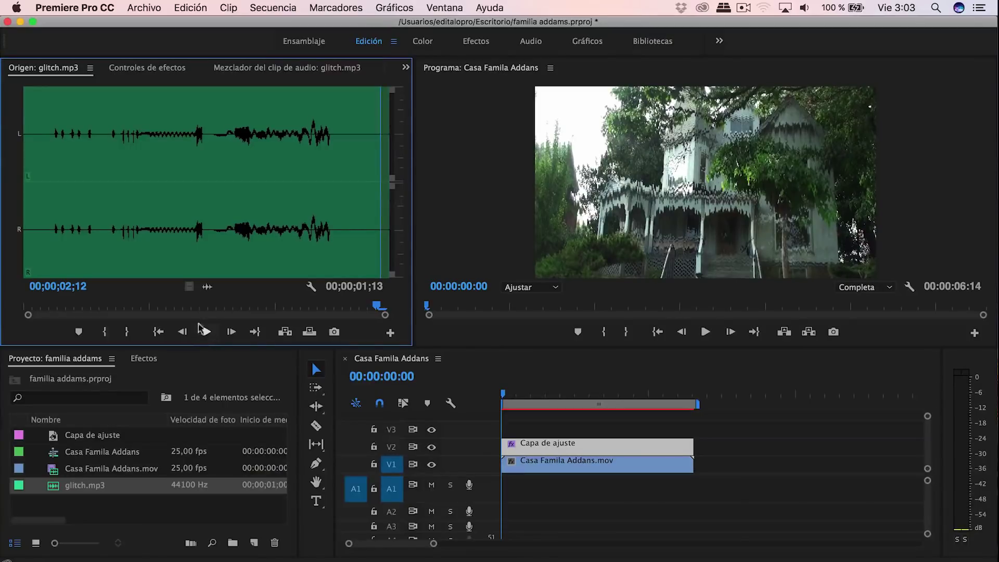
left_click_drag(387, 377, 571, 484)
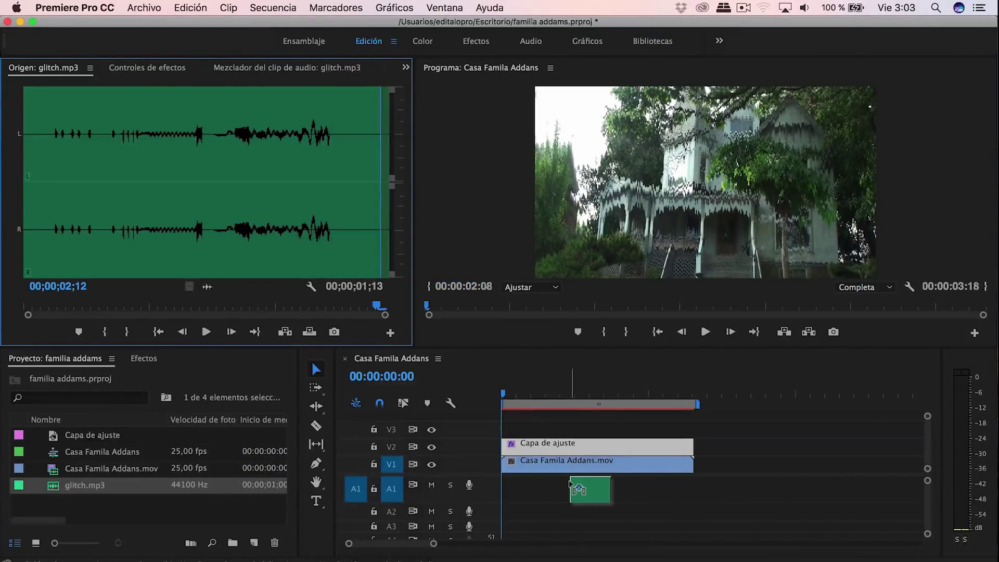
left_click_drag(571, 484, 574, 485)
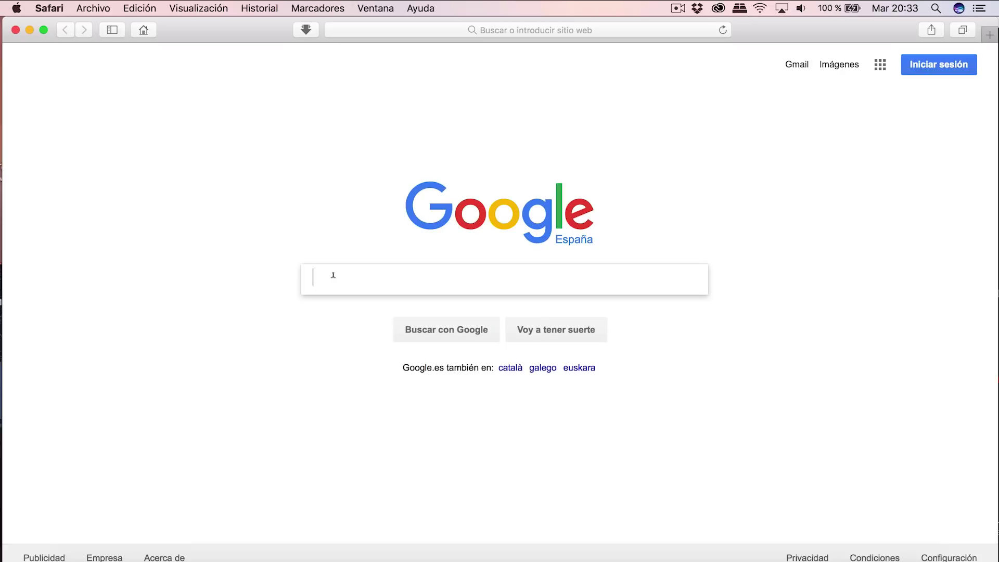
Step: Google 'sonidos glitch gratuitos', browse sonidosmp3gratis.com's glitch sound list, then return to Premiere
type("sonidos glitch gratuitos")
left_click(471, 331)
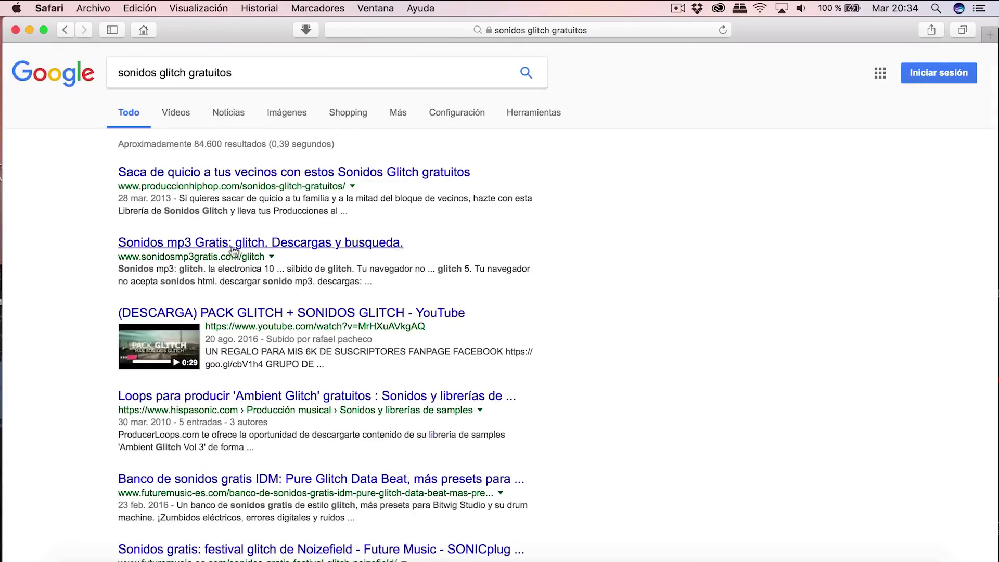
left_click(233, 251)
scroll(305, 354, "down", 10)
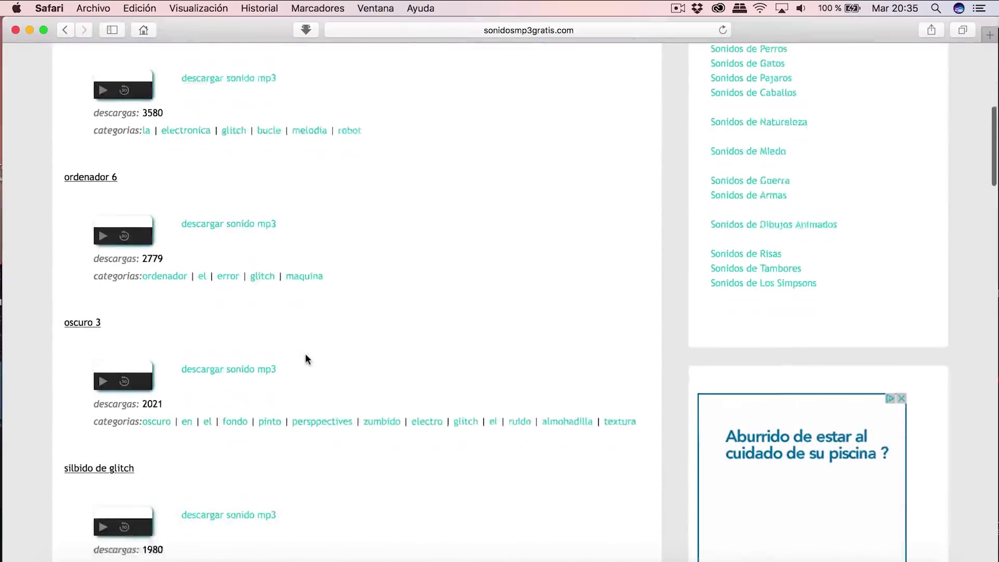
scroll(305, 354, "down", 4)
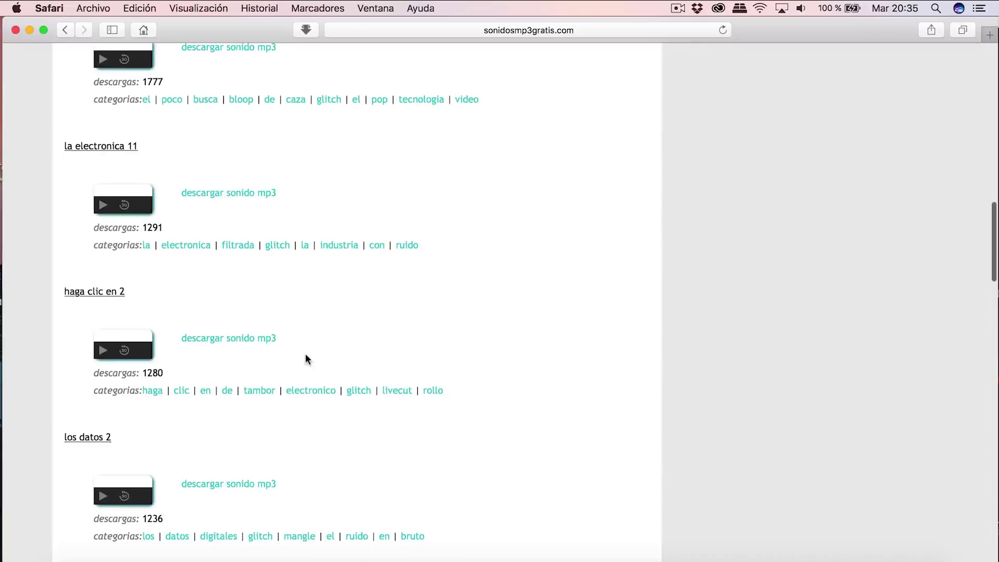
key("ctrl+Left")
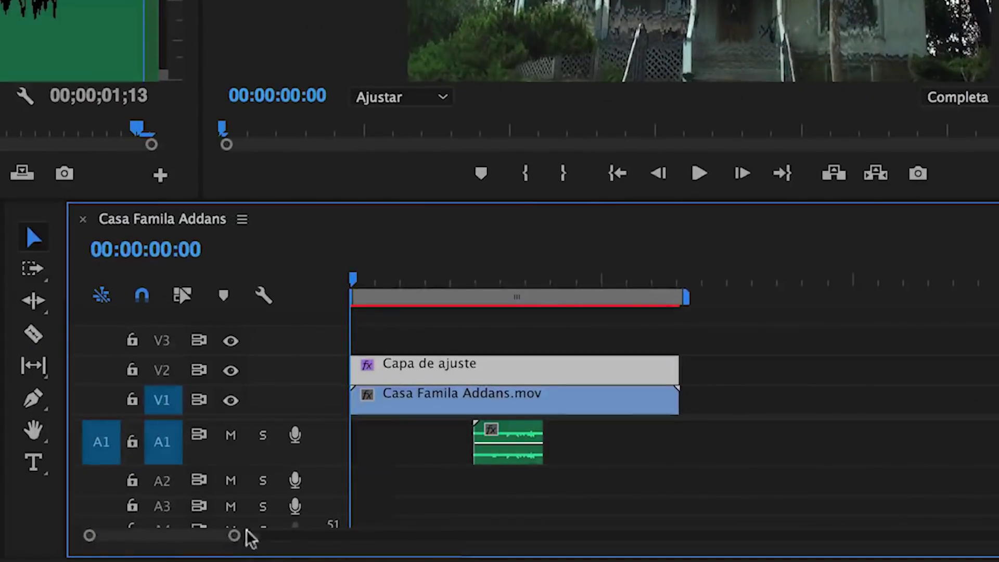
Step: Slide the glitch audio clip later along A1 and enlarge track A1 to show its stereo waveform
left_click_drag(434, 543, 424, 541)
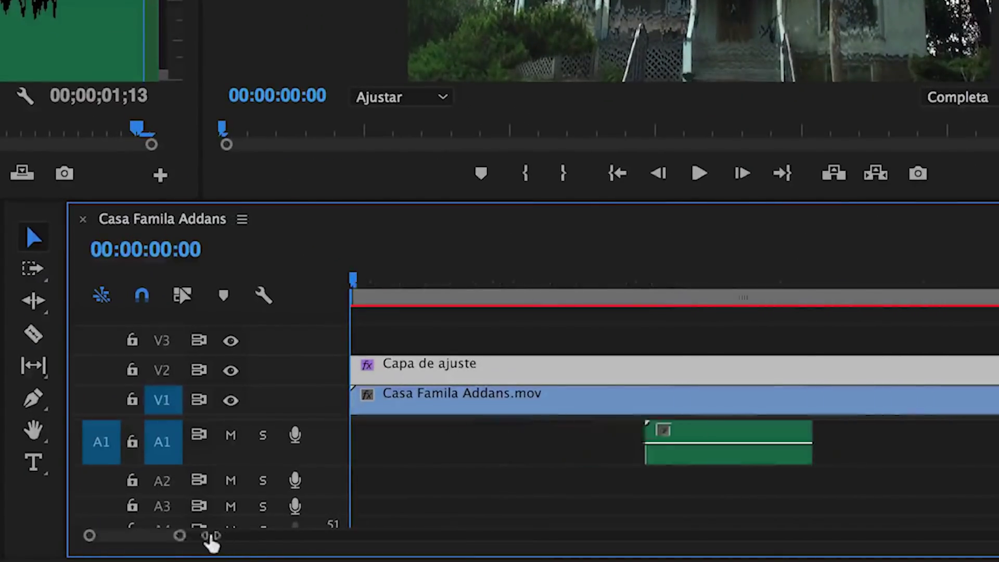
left_click_drag(78, 41, 496, 492)
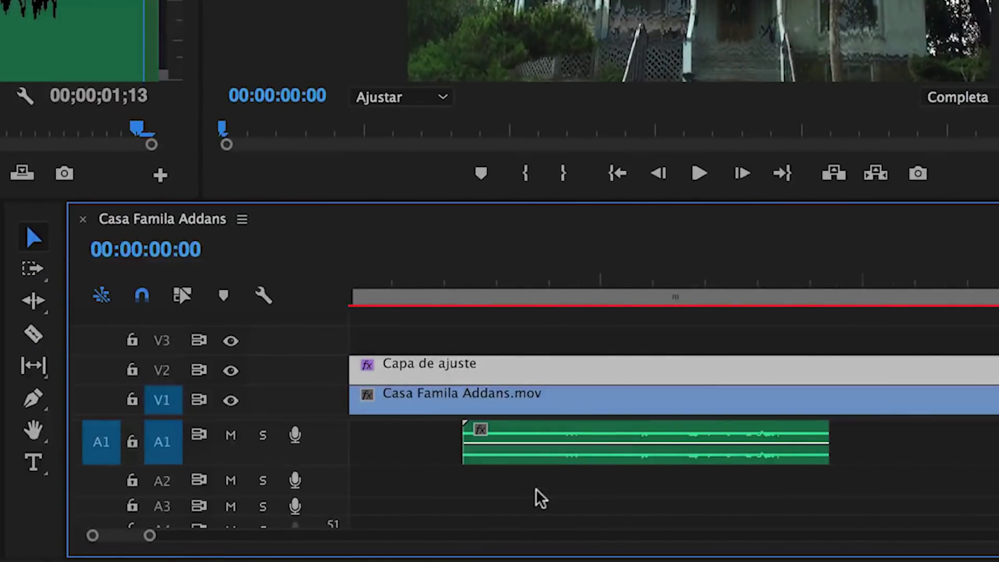
left_click_drag(321, 462, 320, 506)
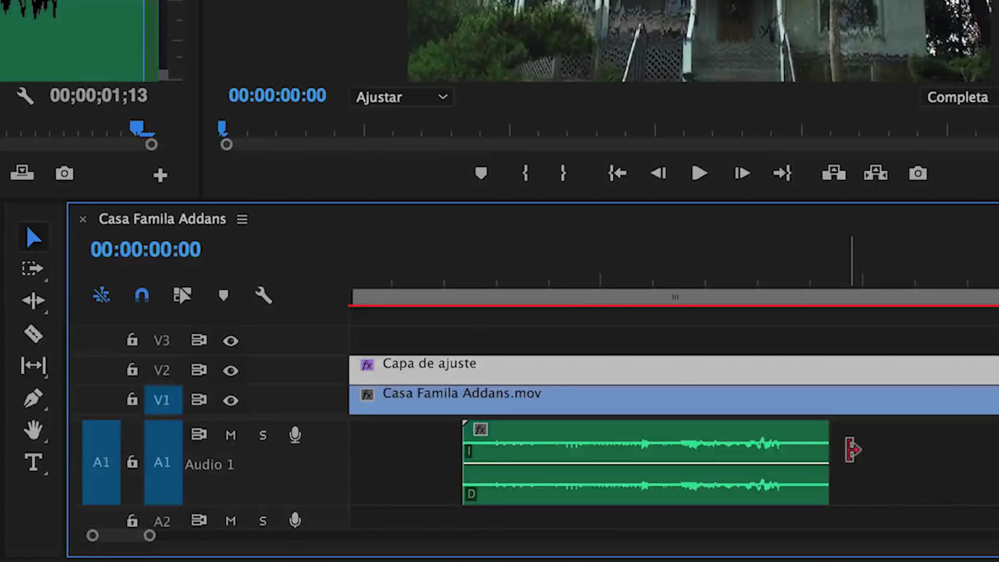
left_click(41, 333)
Step: Trim the V2 adjustment layer to the glitch audio's span by cutting and deleting both outer pieces
left_click(463, 369)
left_click(829, 370)
left_click(34, 237)
left_click(419, 364)
key("Delete")
left_click(975, 365)
key("Delete")
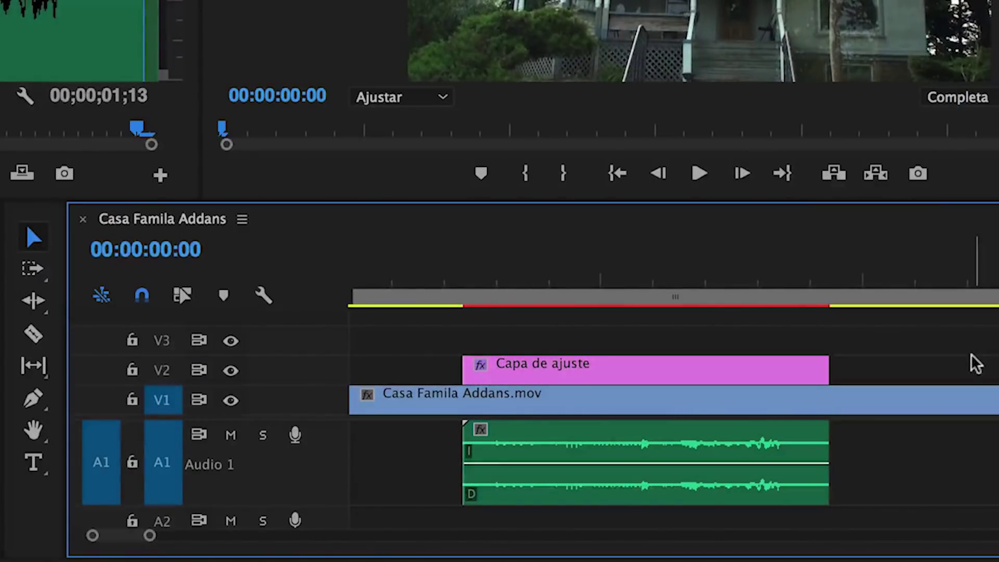
scroll(616, 494, "right", 2)
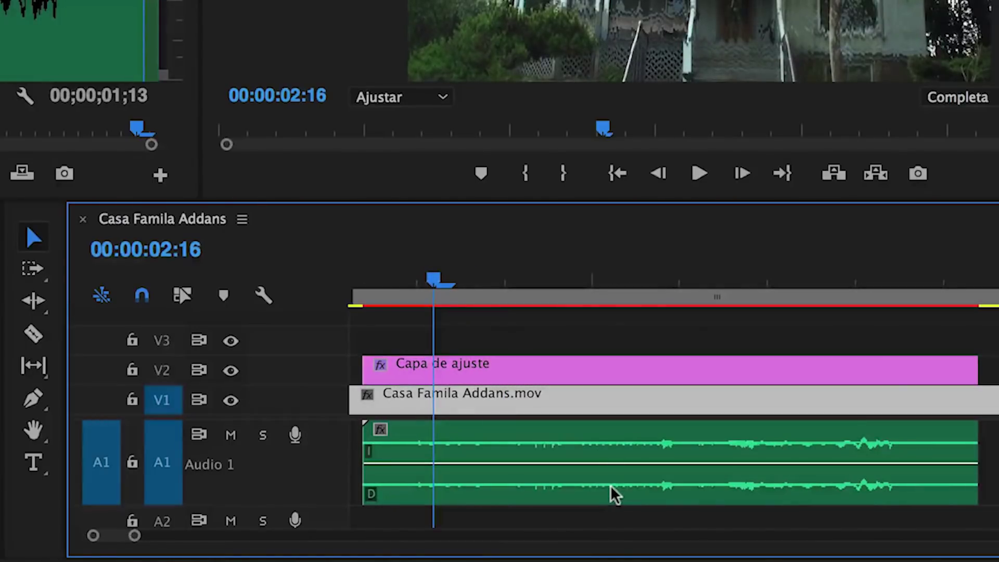
Step: Cut the adjustment layer at the first four glitch bursts, including 02:17 and 02:19
left_click(34, 334)
left_click(416, 286)
left_click(416, 367)
left_click(433, 284)
left_click(434, 368)
left_click(452, 286)
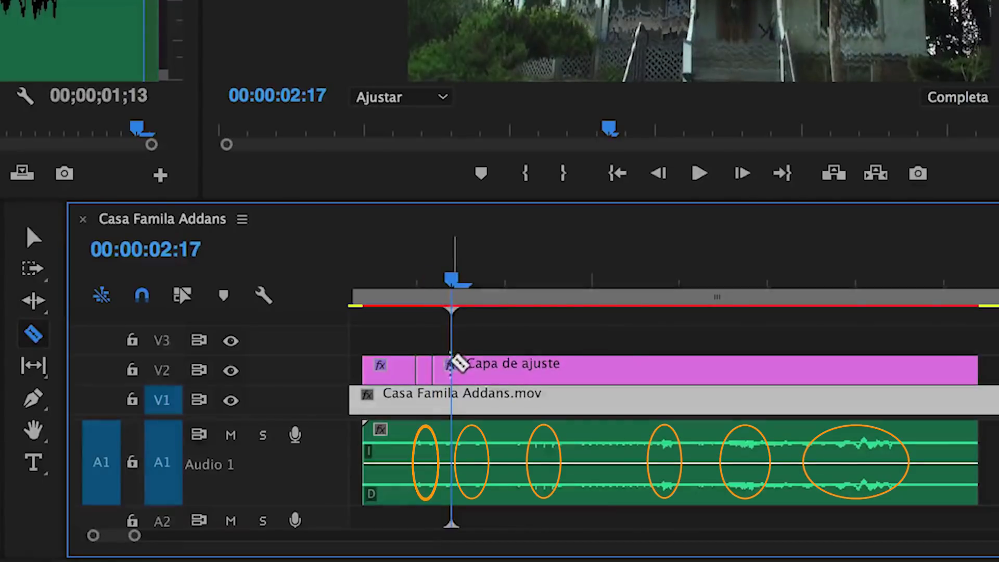
left_click(451, 367)
left_click(486, 284)
left_click(487, 367)
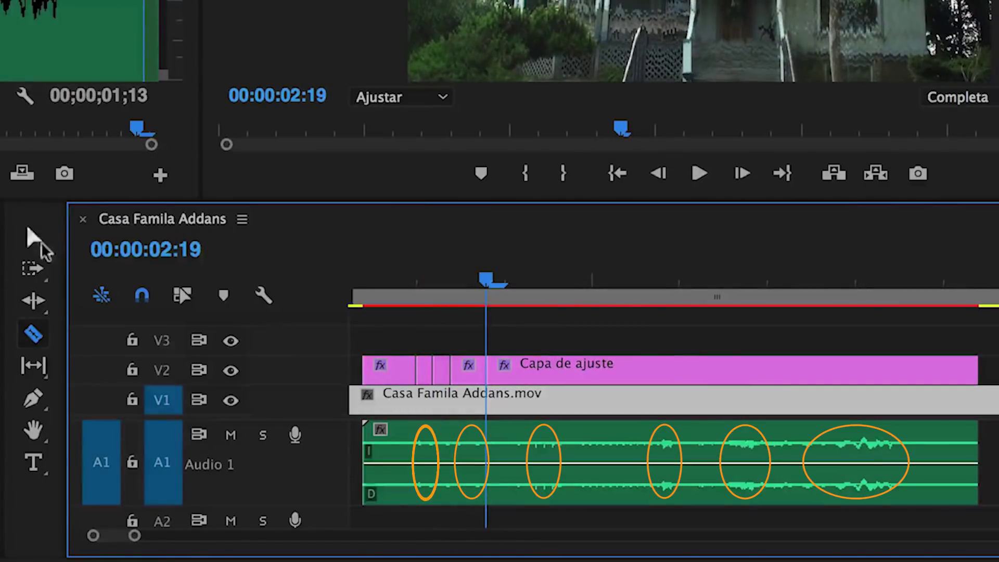
Step: Delete the first adjustment piece and the small piece between glitches
left_click(33, 237)
left_click(397, 378)
key("Delete")
left_click(441, 377)
key("Delete")
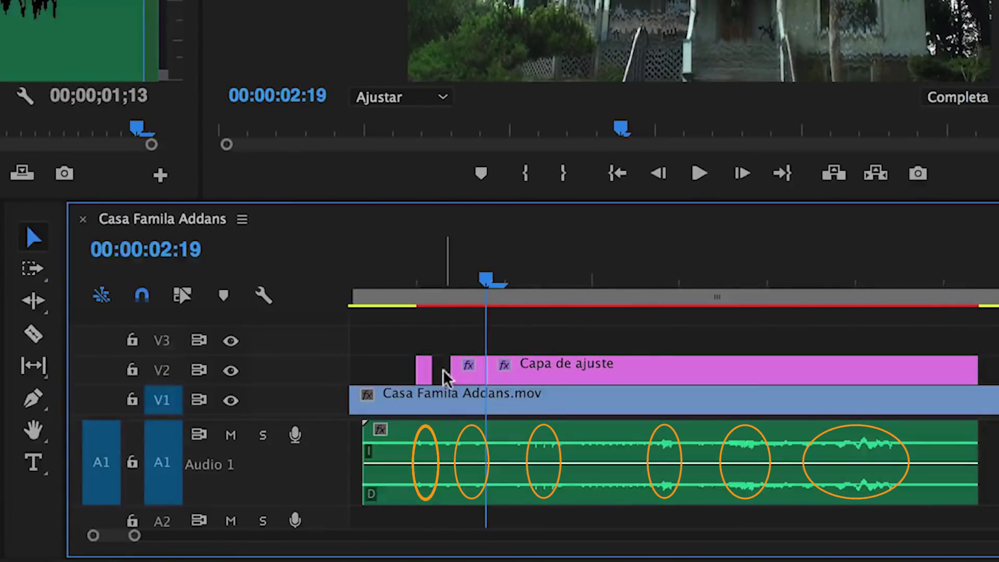
Step: Cut the layer at the next glitch and remove the piece between the glitches
left_click(540, 283)
key("Left")
key("c")
key("Right")
key("Right")
left_click(557, 369)
left_click(34, 238)
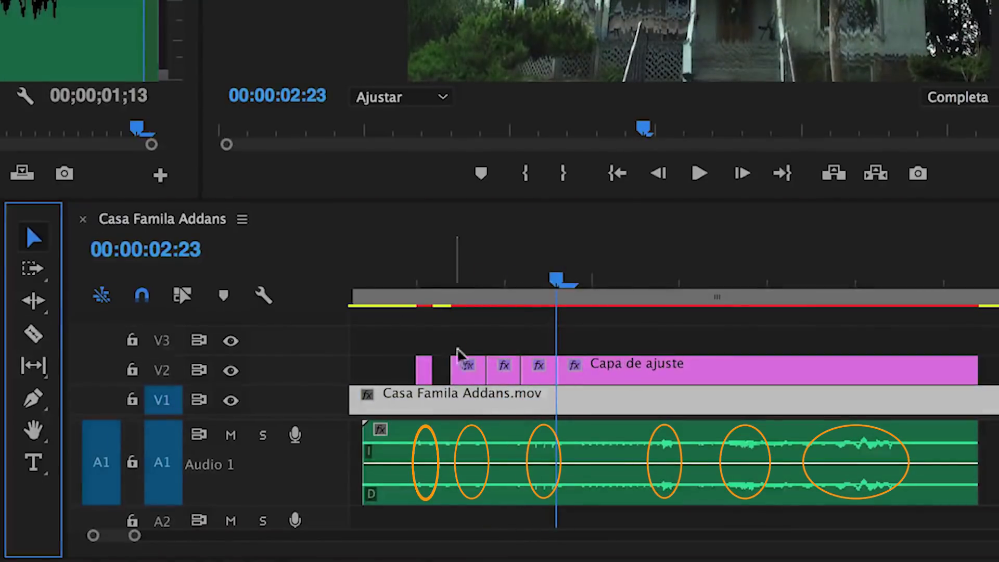
left_click(503, 371)
key("Delete")
Step: Cut at the following burst and remove the stretch between the two cuts
left_click(34, 334)
left_click(646, 371)
key("v")
left_click(599, 371)
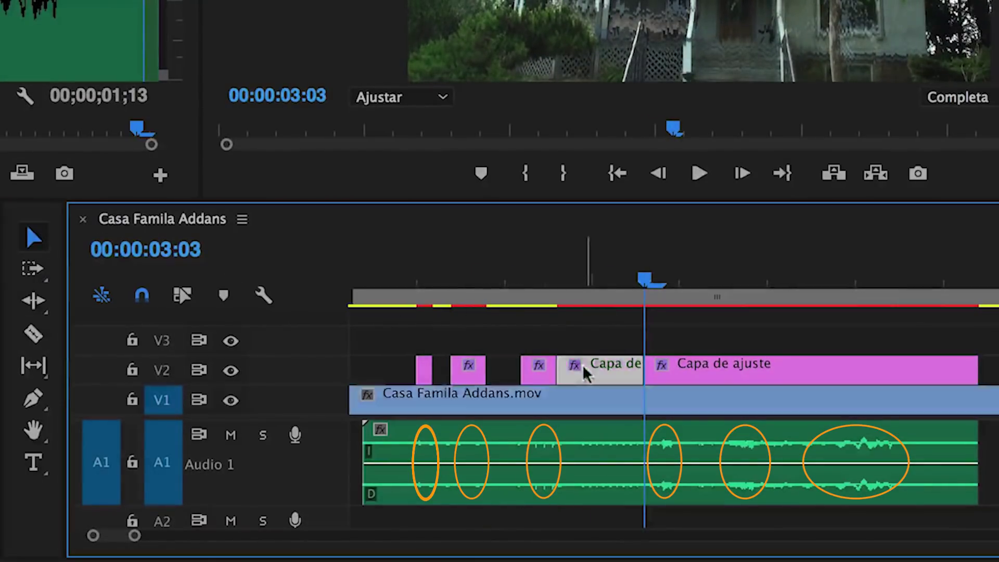
key("Delete")
key("c")
Step: Cut at the next burst's edges and delete the adjustment piece between bursts
left_click(679, 370)
left_click(716, 287)
left_click(715, 371)
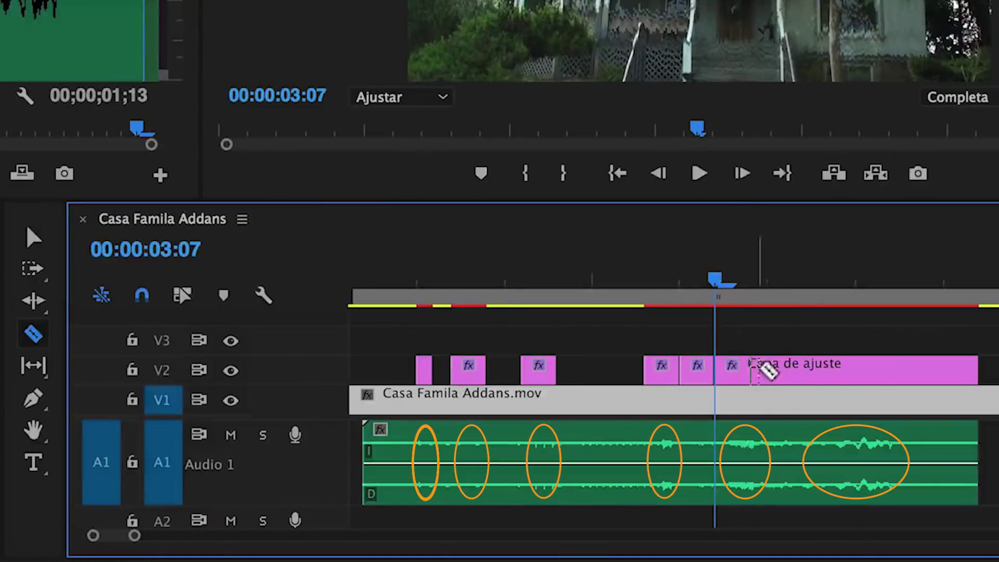
left_click(768, 369)
left_click(33, 237)
left_click(697, 370)
key("Delete")
Step: Cut where the next burst ends and delete the leftover piece after it
left_click(821, 284)
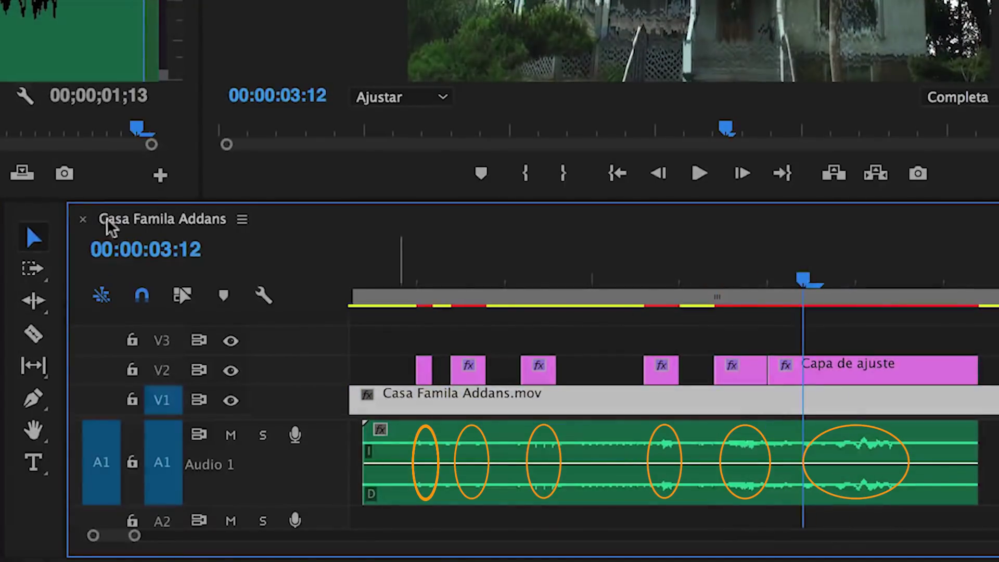
key("c")
left_click(802, 370)
key("v")
left_click(783, 371)
key("Delete")
Step: Cut the layer after the final burst and remove the leftover adjustment piece
left_click(856, 284)
left_click(871, 289)
left_click(34, 333)
left_click(920, 370)
key("v")
left_click(933, 380)
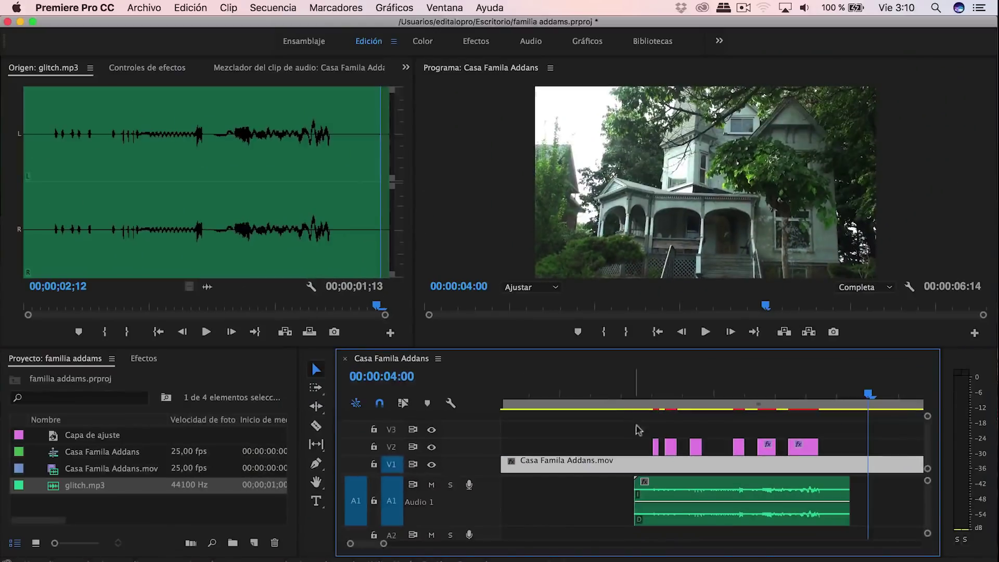
Step: Show Effect Controls and inspect the Wave Warp settings of several glitch pieces
left_click(656, 446)
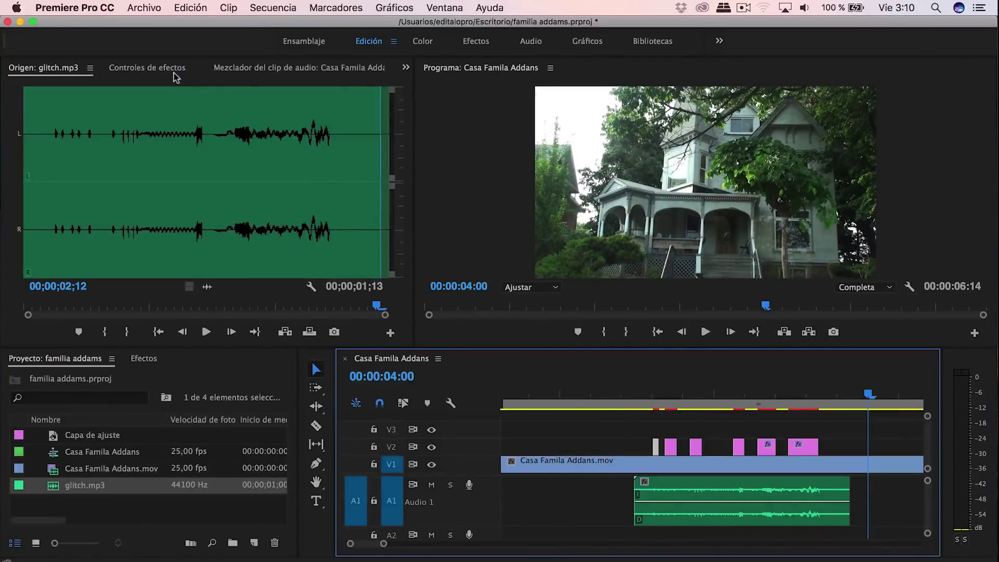
left_click(151, 68)
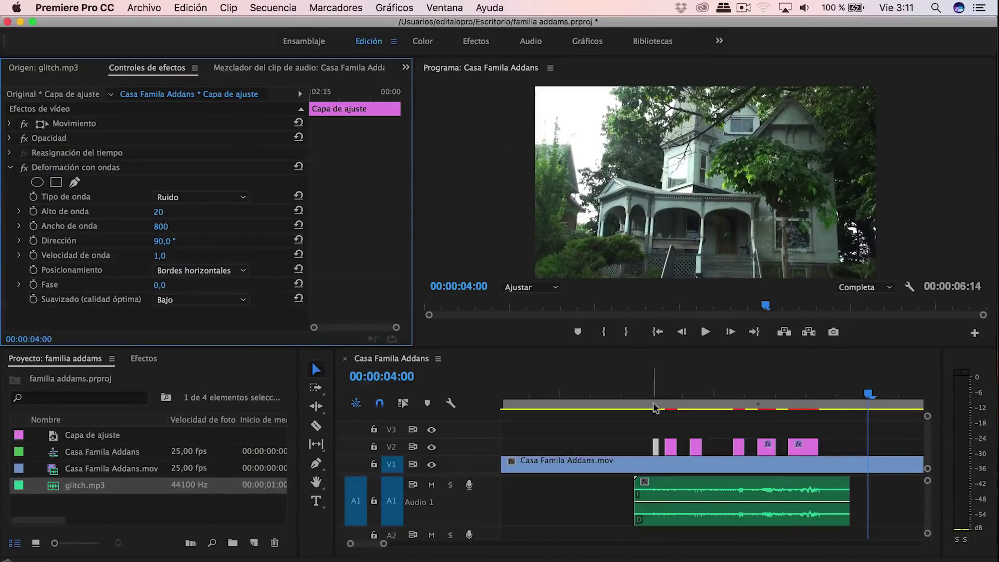
left_click(671, 451)
left_click(696, 448)
left_click(739, 449)
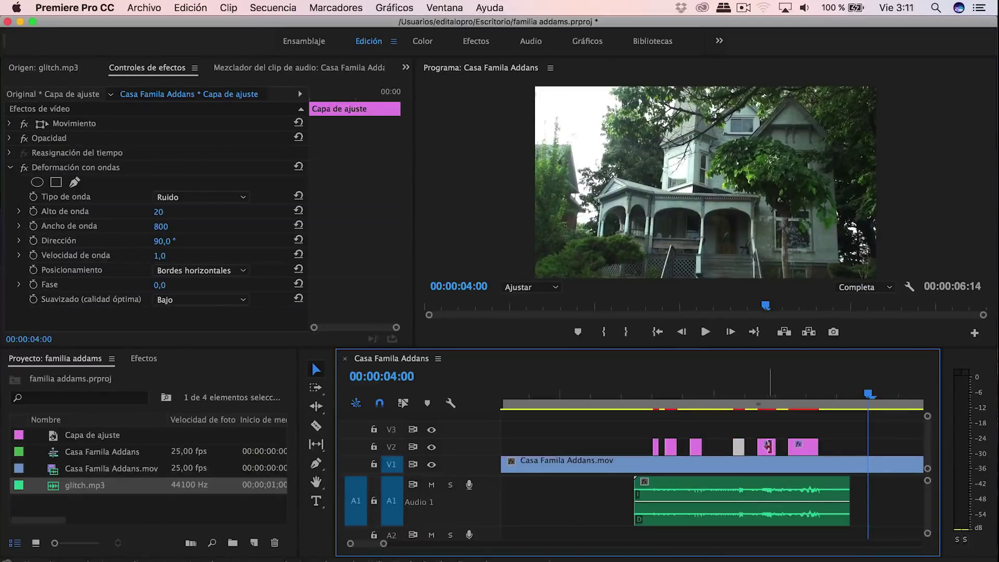
Step: Give the first glitch piece Wave Warp height 5 and width 400
left_click(656, 448)
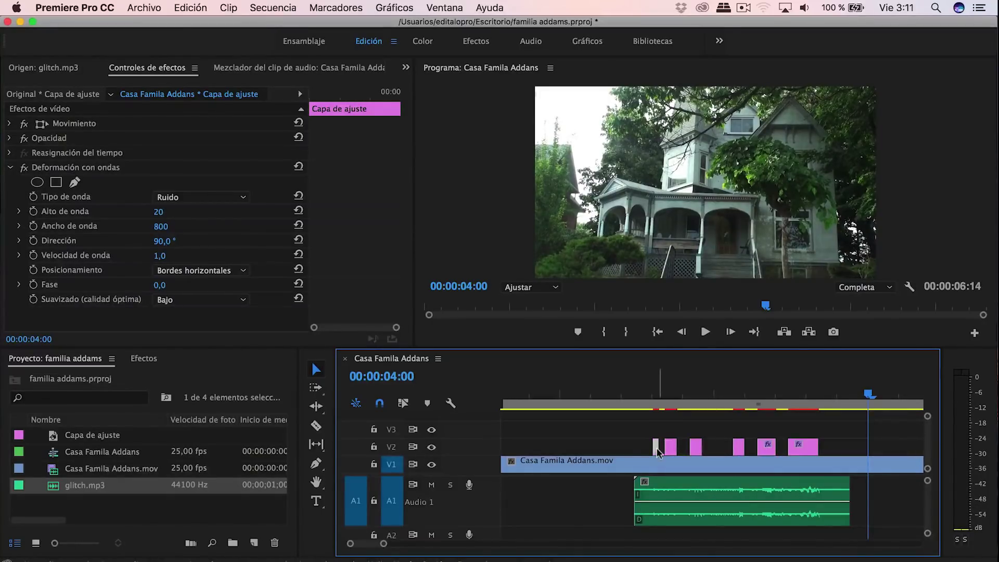
left_click(654, 394)
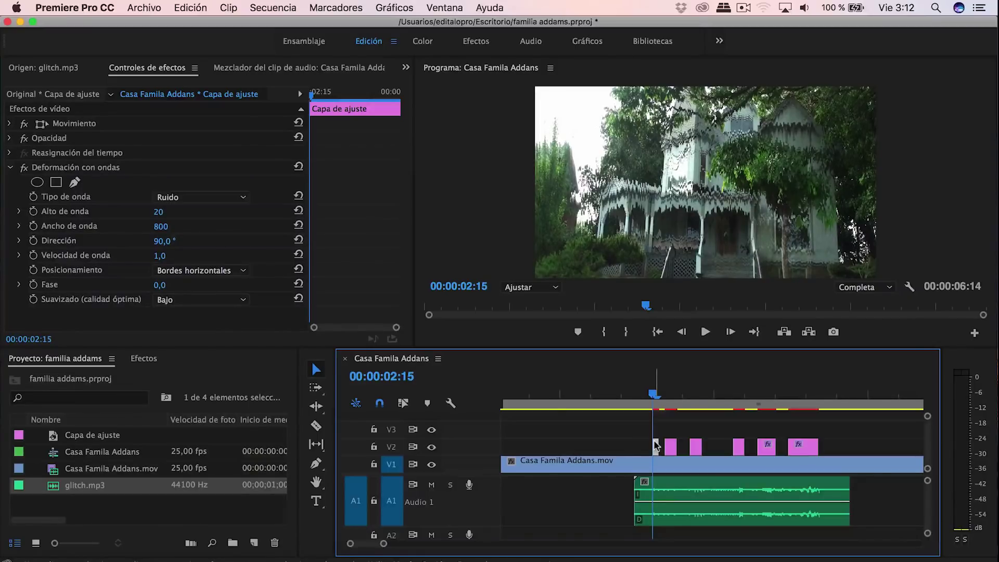
left_click(159, 212)
type("5")
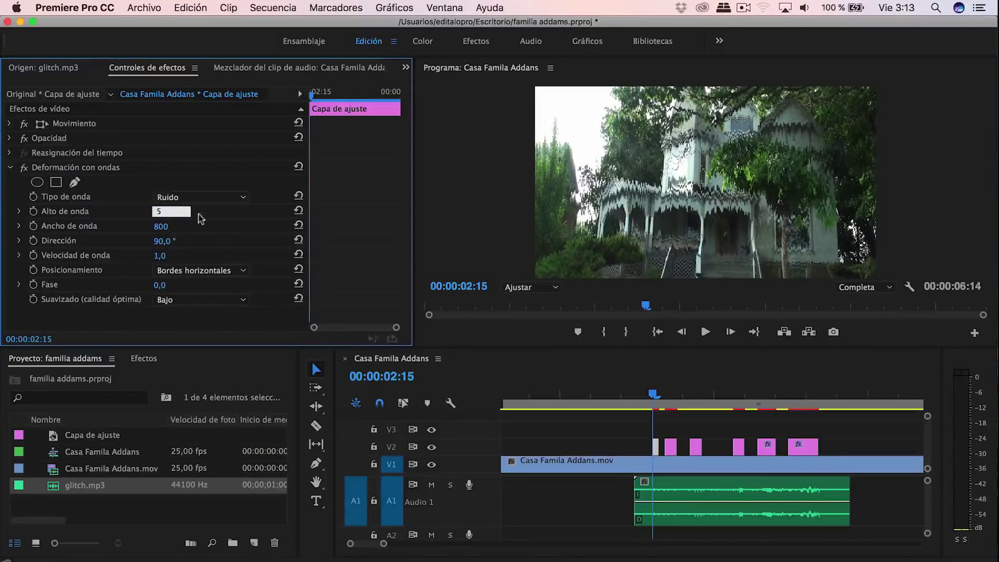
left_click(169, 226)
type("400")
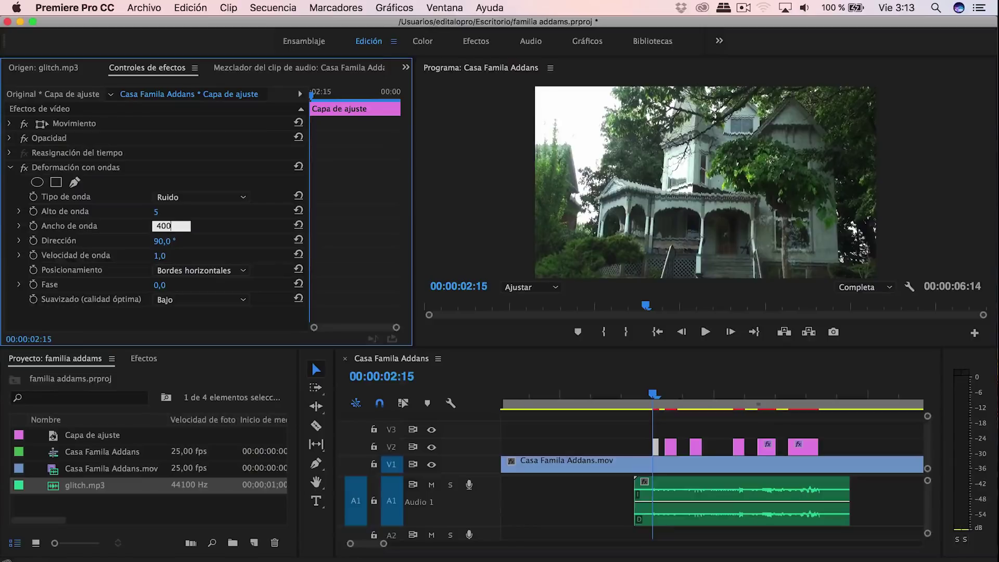
key("Return")
Step: Set the next glitch piece's direction to 180° with Bordes verticales positioning
left_click(671, 397)
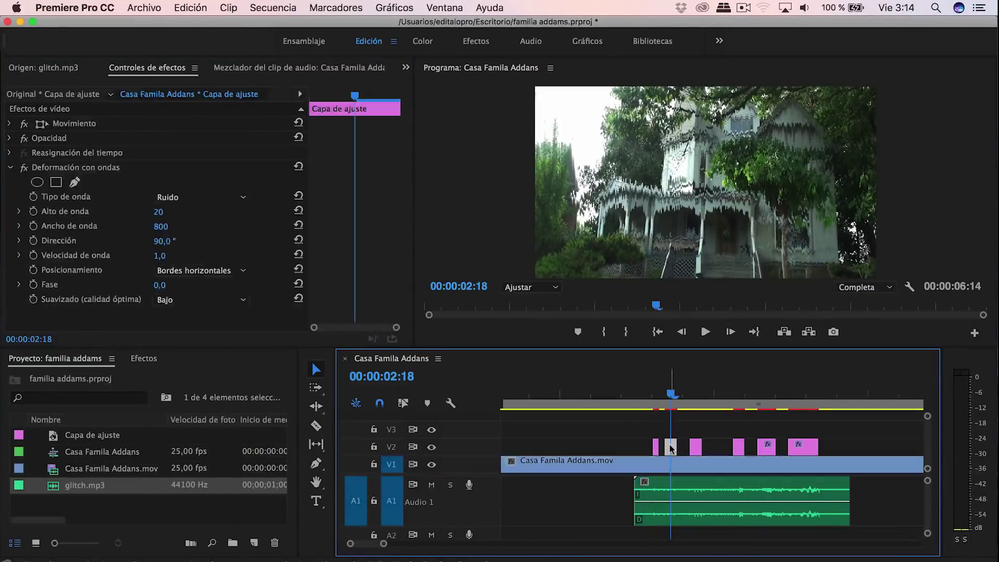
left_click(165, 241)
type("180")
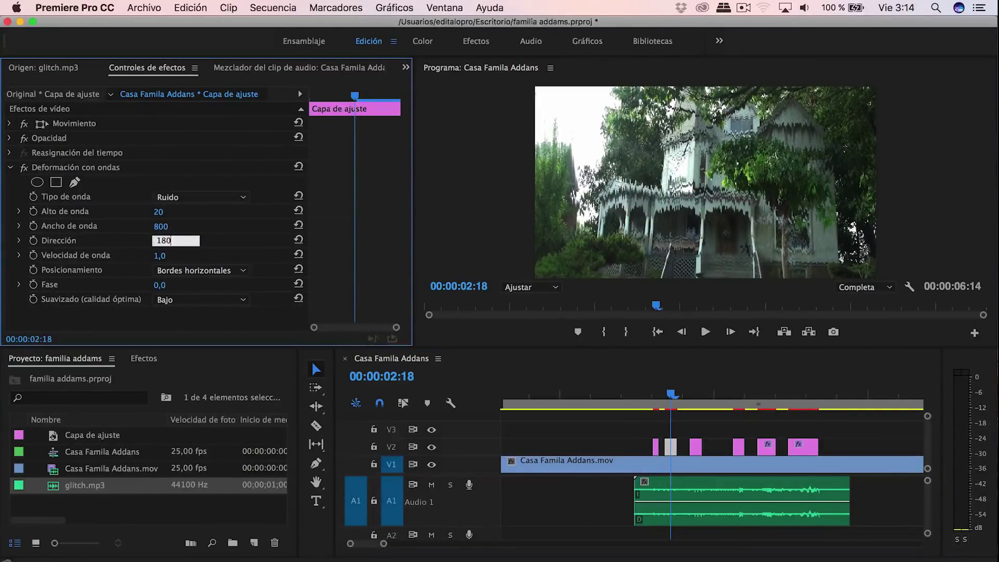
key("Return")
left_click(218, 271)
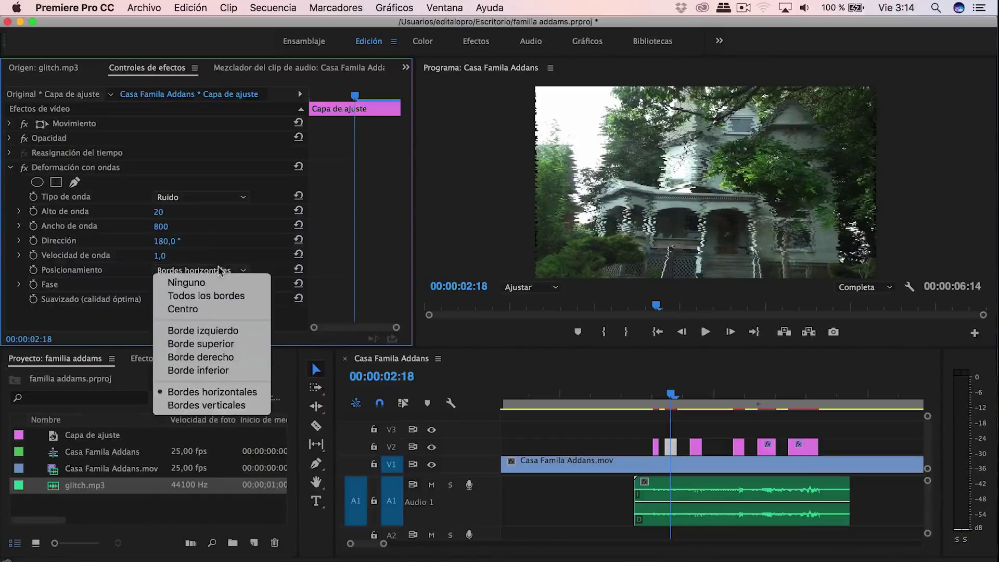
left_click(212, 405)
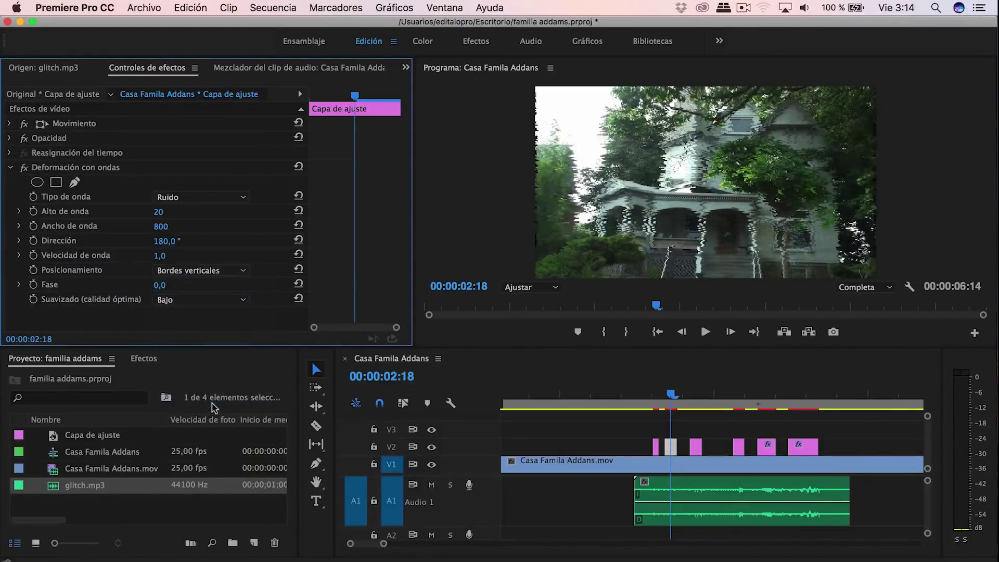
Step: Give the 02:22 glitch piece Wave Warp height 80 and width 2000
left_click(696, 395)
left_click(696, 446)
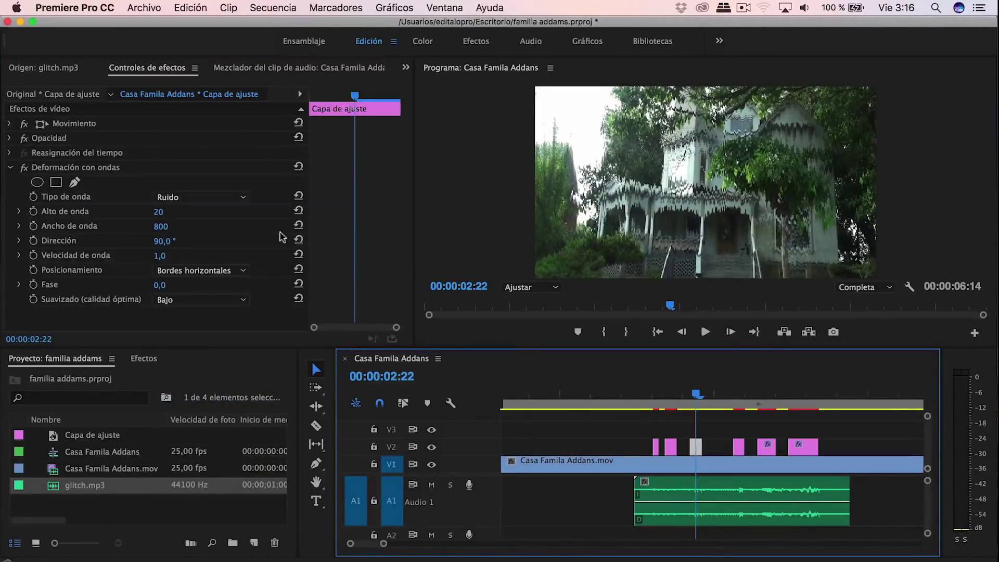
left_click(158, 212)
type("8")
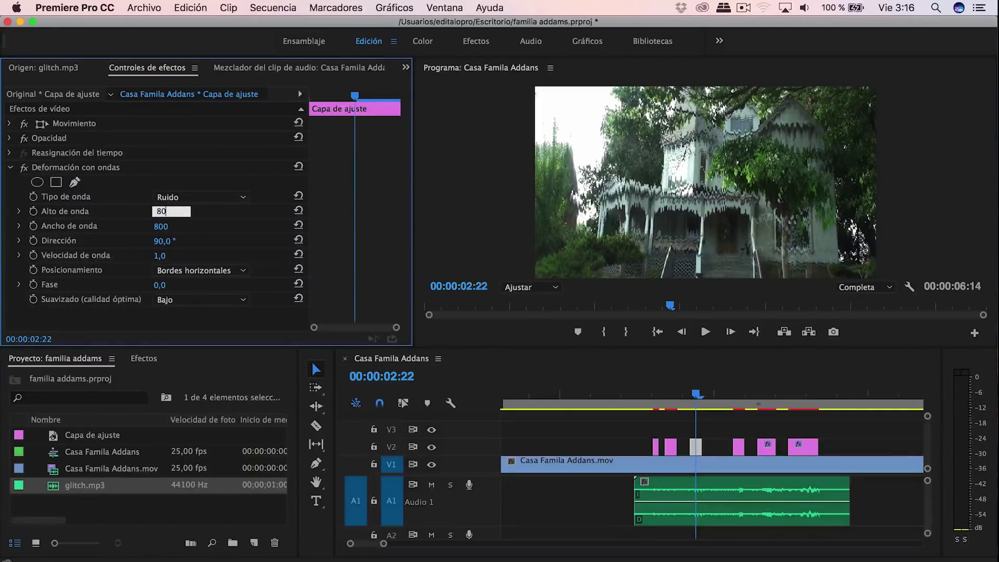
left_click(162, 226)
type("2000")
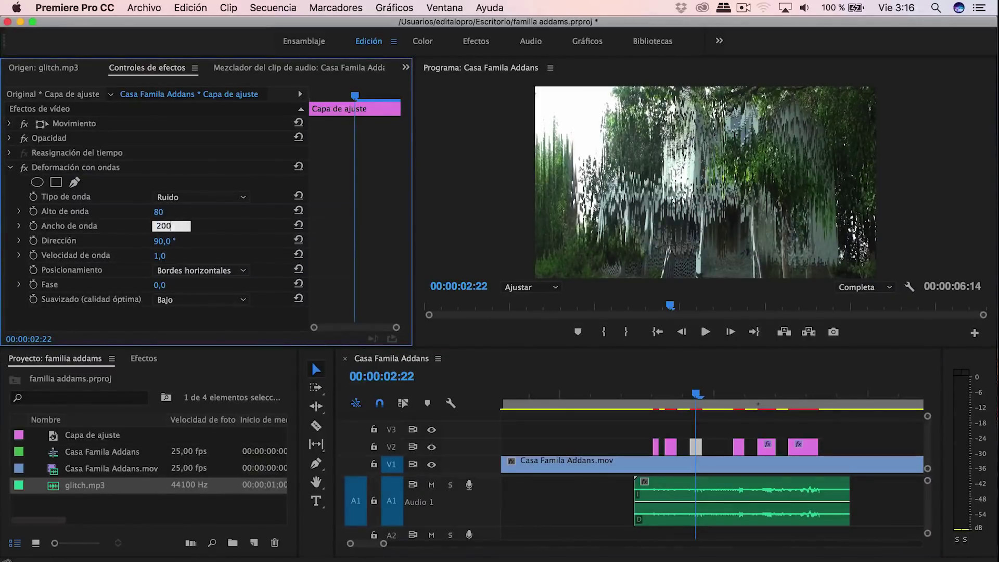
key("Return")
left_click(740, 399)
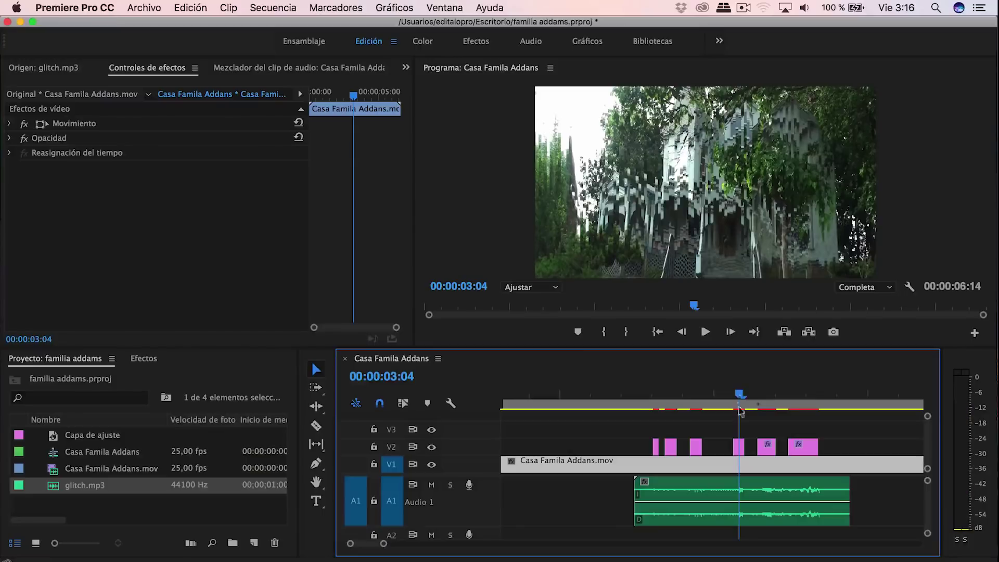
Step: Set the 03:09 glitch piece to height 85, width 4000, direction 180°, Bordes verticales
left_click(742, 447)
left_click(771, 399)
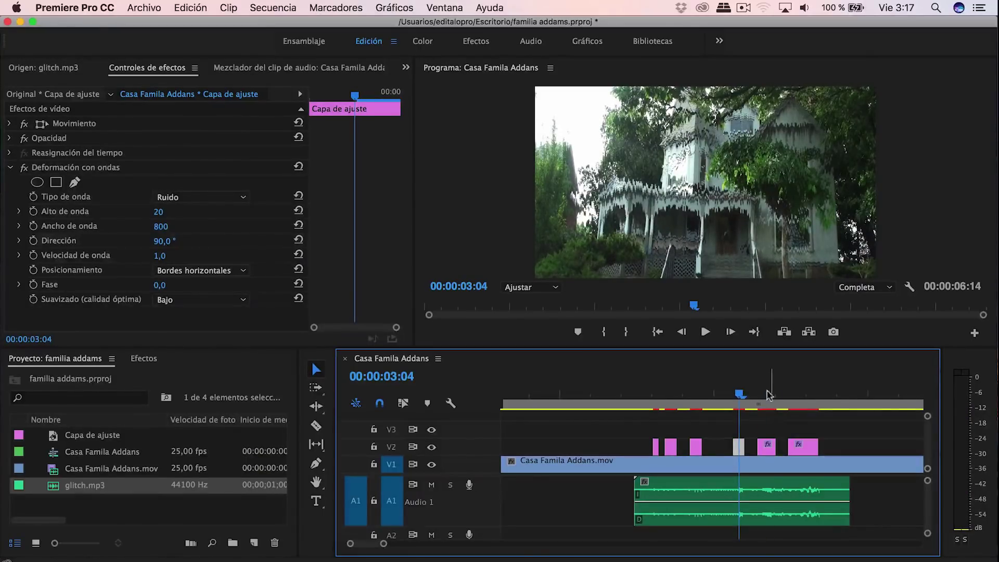
left_click(769, 458)
left_click(769, 447)
left_click(171, 210)
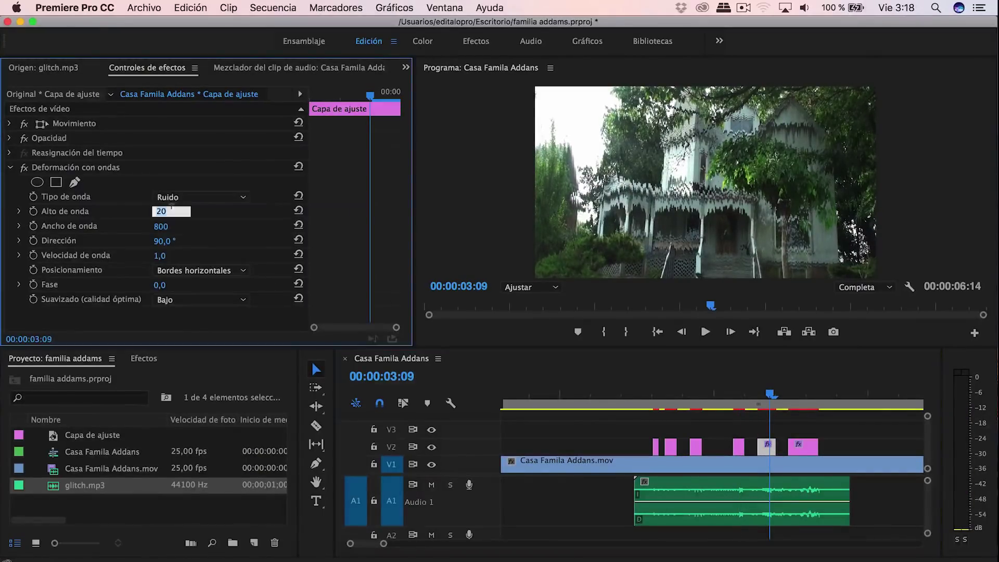
type("85")
key("Tab")
type("40")
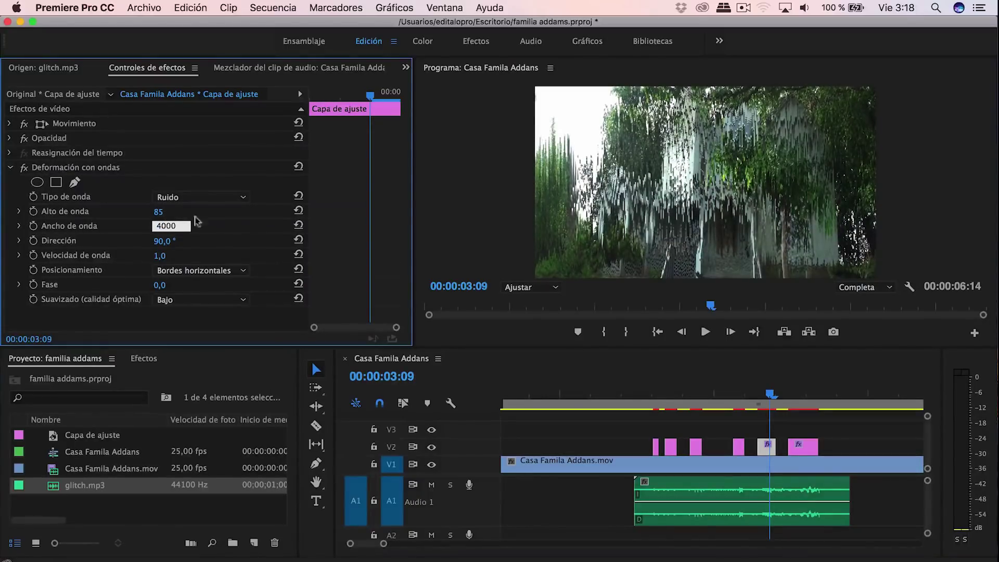
key("Return")
left_click(176, 241)
type("180")
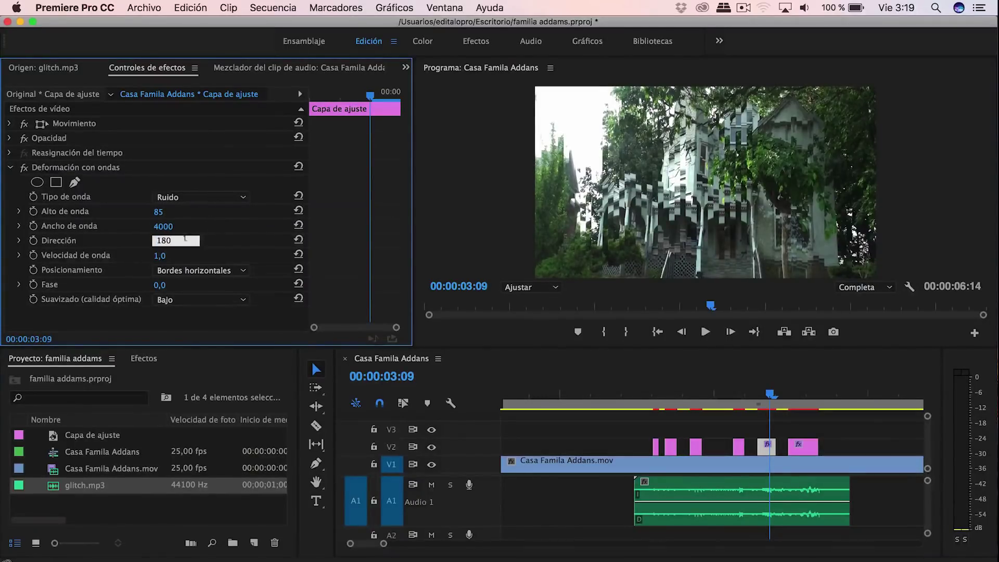
key("Return")
left_click(169, 270)
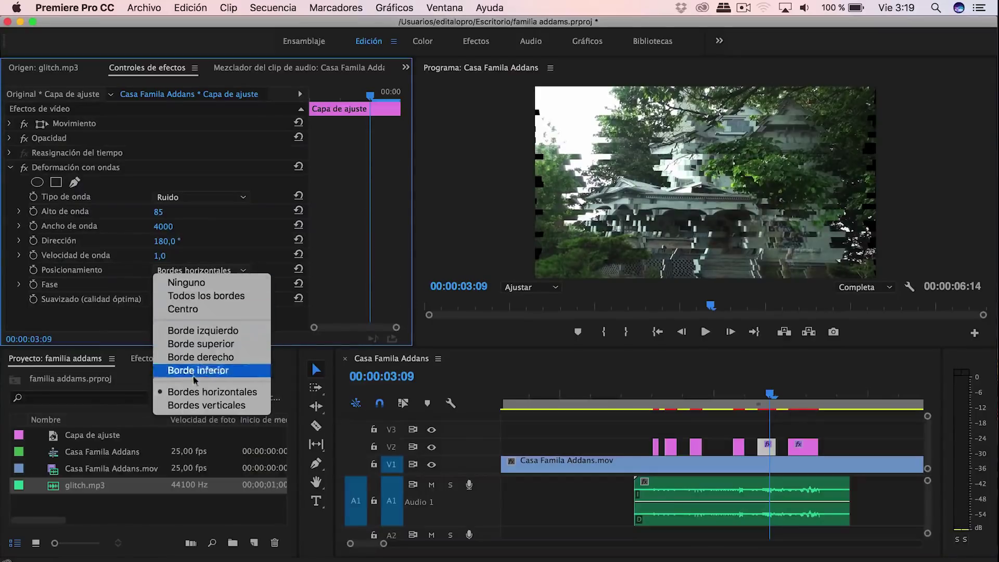
left_click(206, 405)
Step: Set the last glitch piece at 03:14 to 180° direction with Bordes verticales
left_click(802, 395)
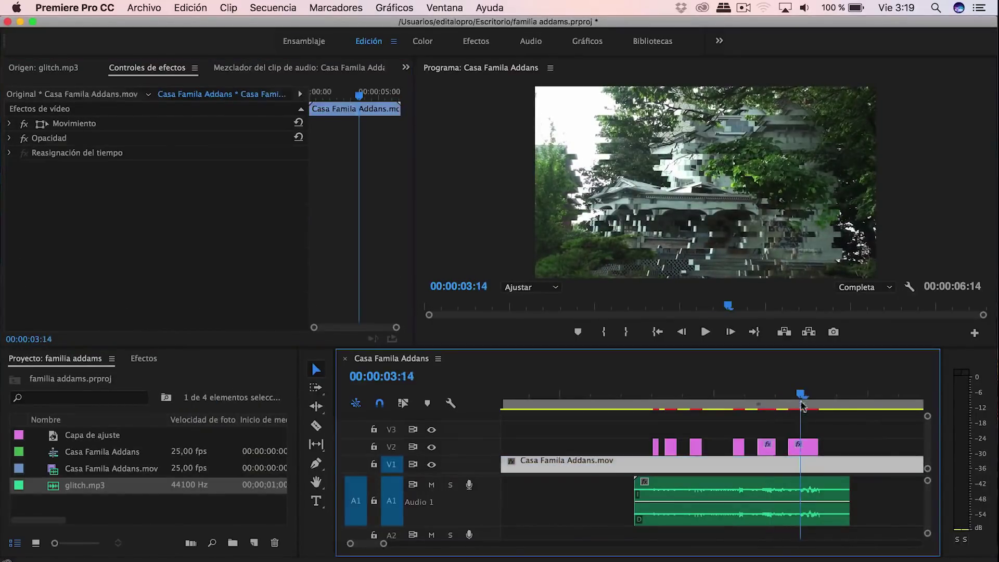
left_click(802, 448)
left_click(163, 241)
type("180")
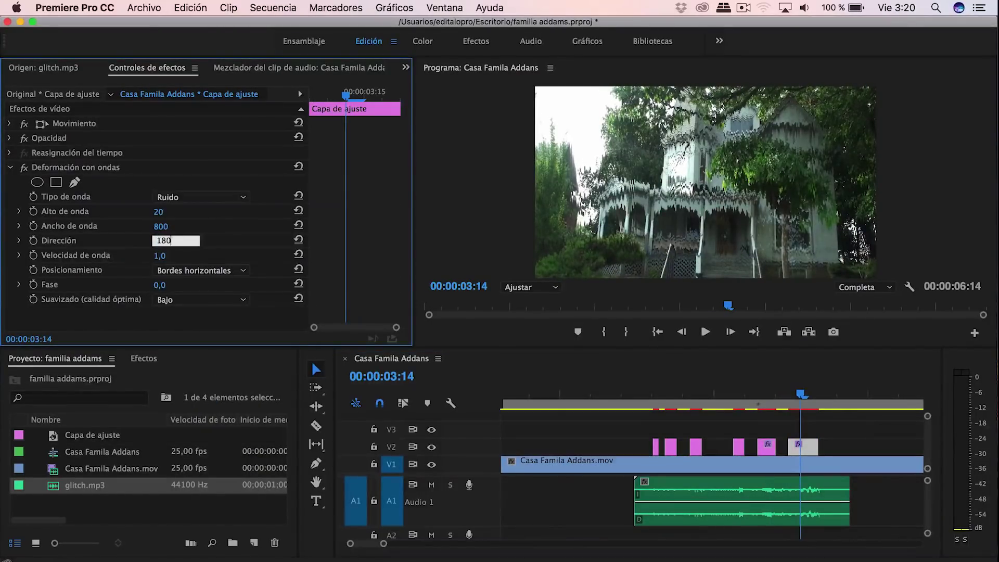
key("Return")
left_click(186, 270)
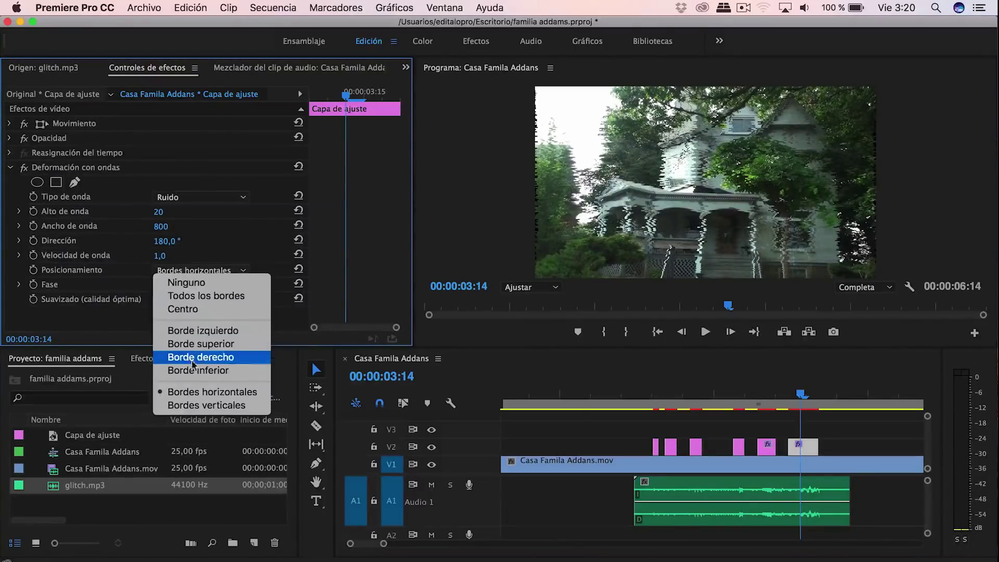
left_click(206, 405)
Step: Play back the glitch section from about 02:04 to preview the warps
left_click(803, 401)
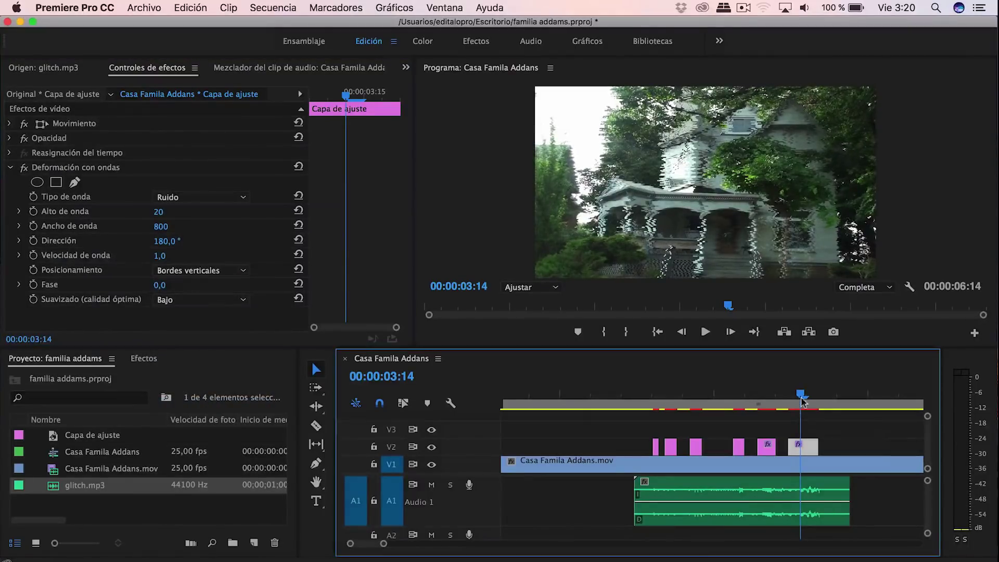
left_click_drag(803, 401, 586, 401)
key("space")
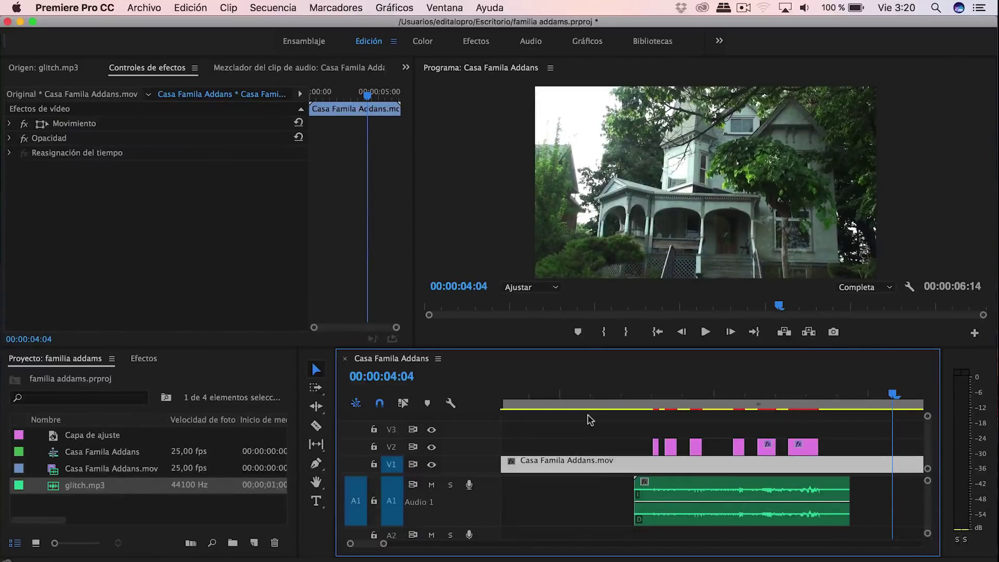
left_click(672, 394)
Step: Apply Equilibrio de color (RGB) to the 02:18 adjustment piece with Rojo set to 200
left_click(670, 451)
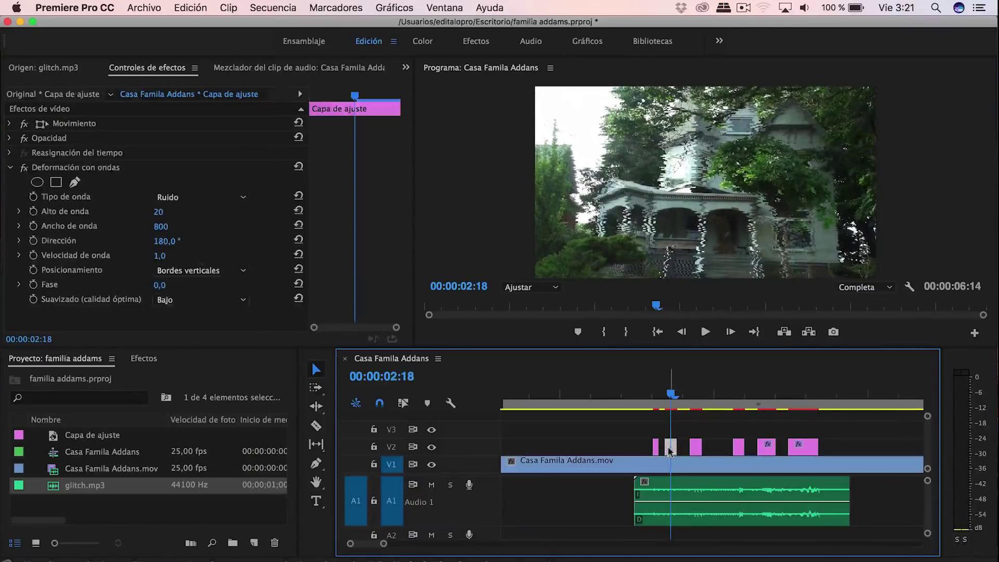
left_click(144, 359)
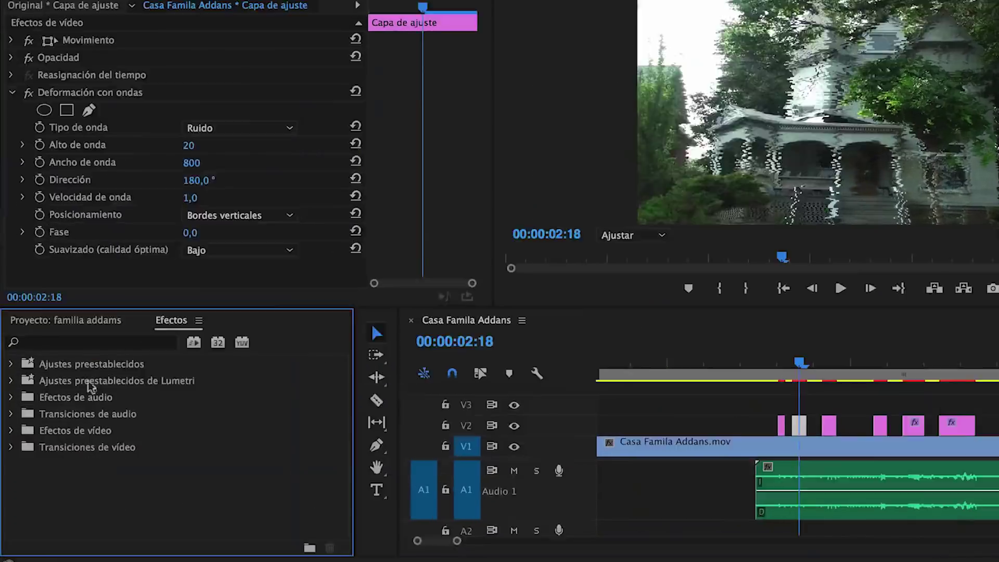
left_click(11, 431)
scroll(58, 423, "down", 3)
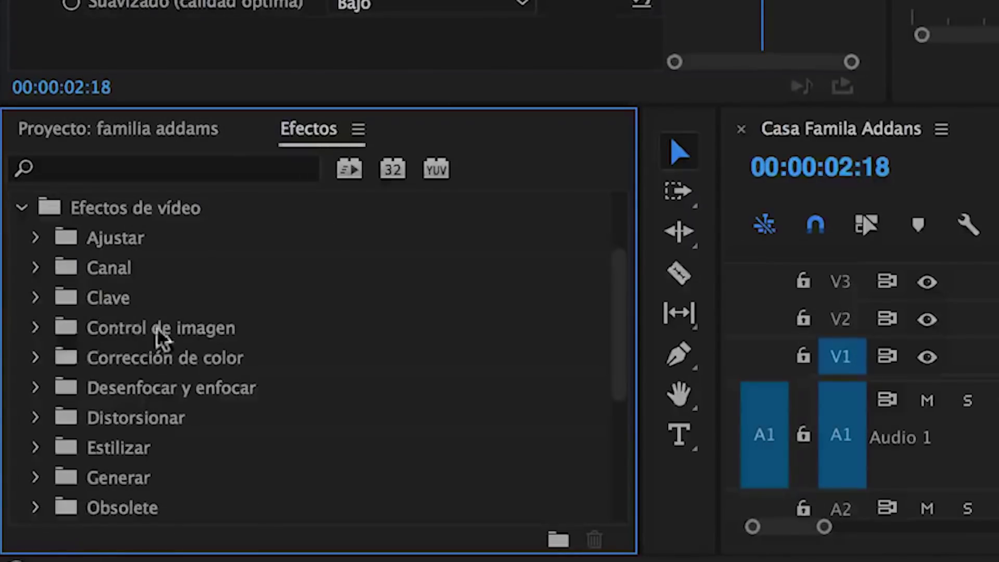
left_click(36, 328)
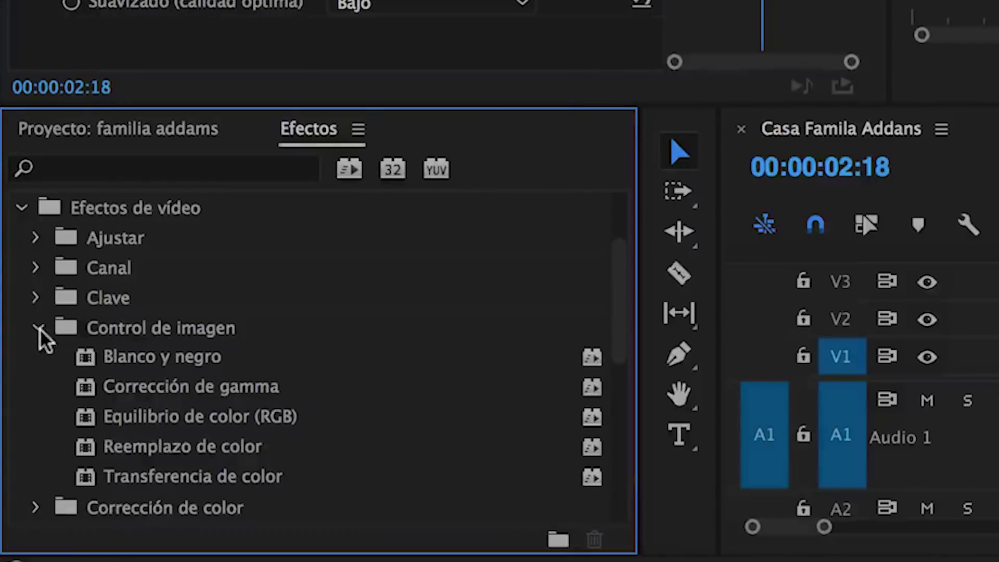
left_click(171, 408)
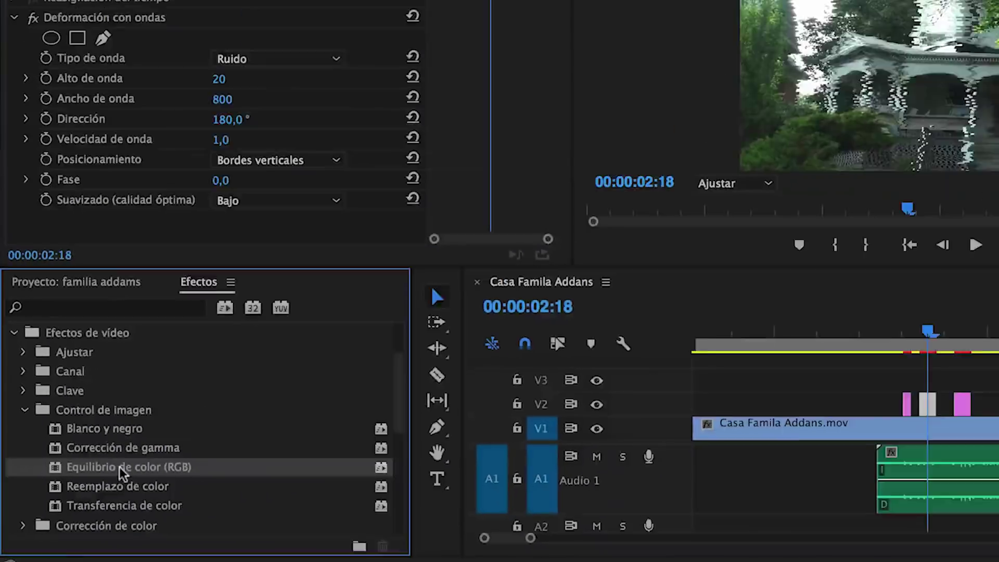
left_click_drag(120, 469, 111, 294)
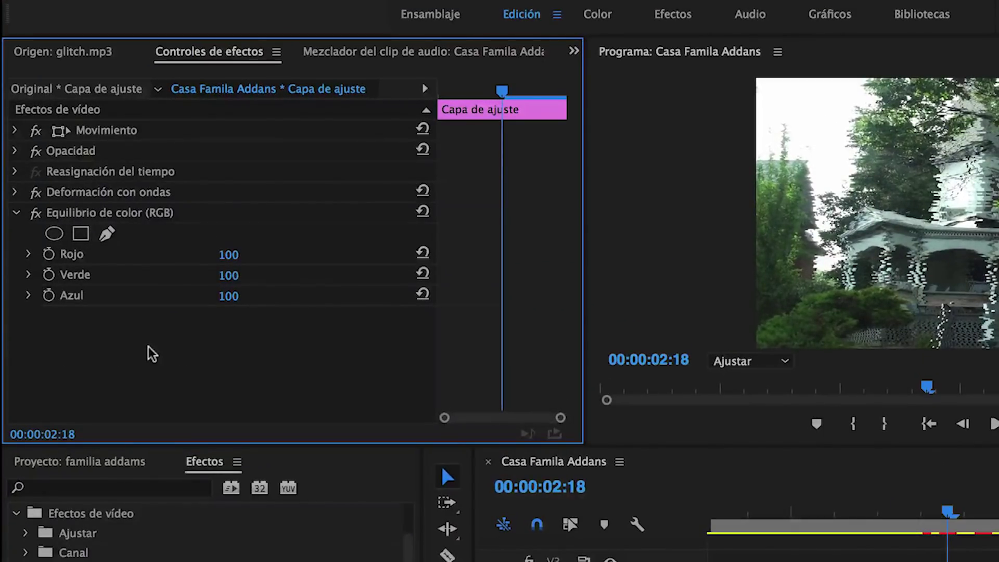
left_click(224, 256)
type("200")
key("Return")
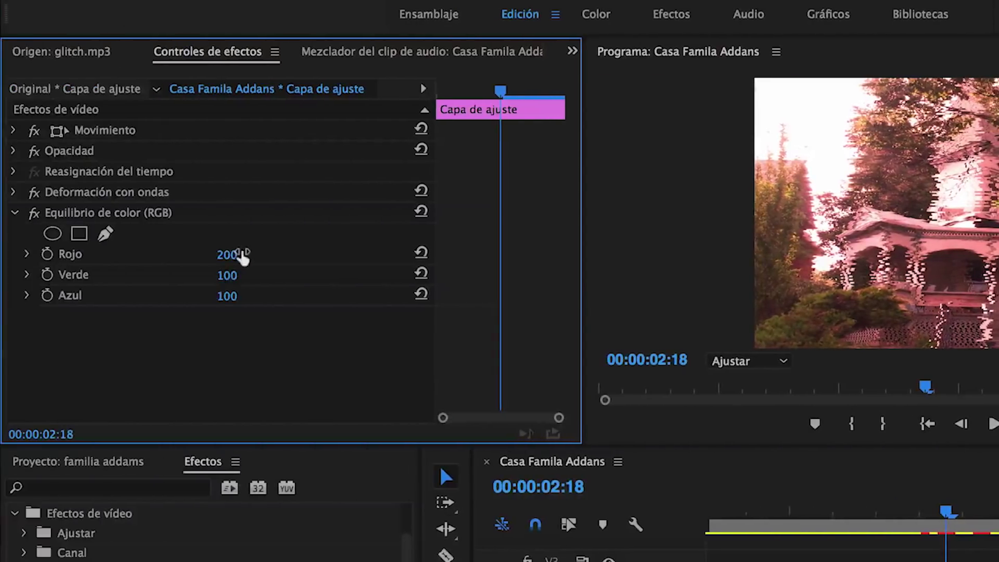
Step: Set the opacity blend mode to Color más oscuro and preview the sequence from the start
left_click(14, 151)
left_click(263, 214)
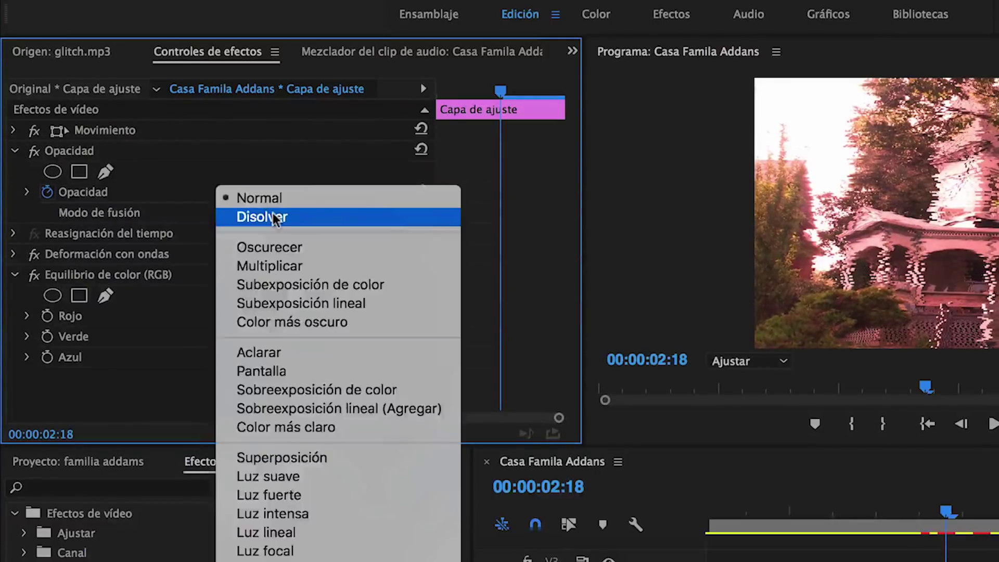
left_click(303, 328)
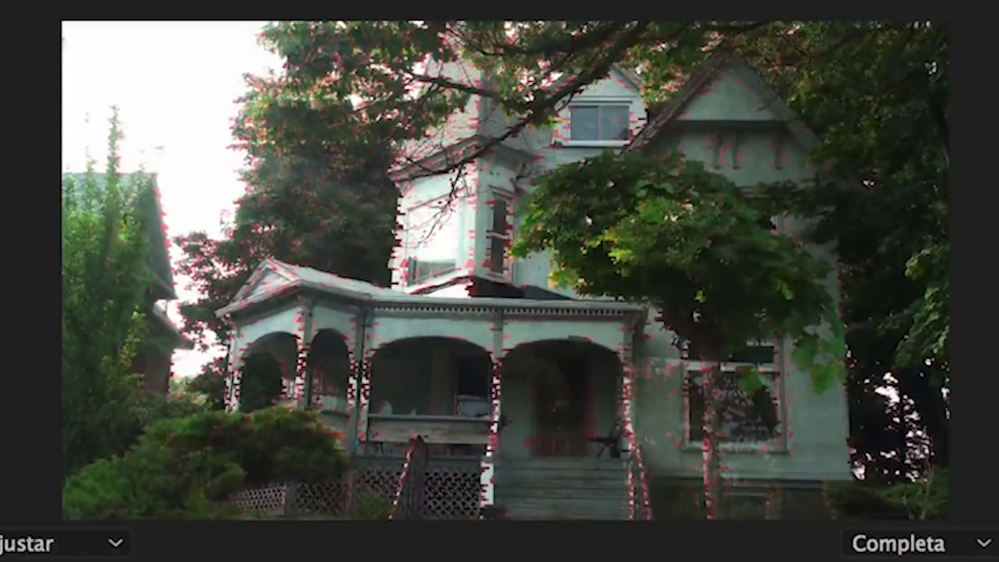
key("backslash")
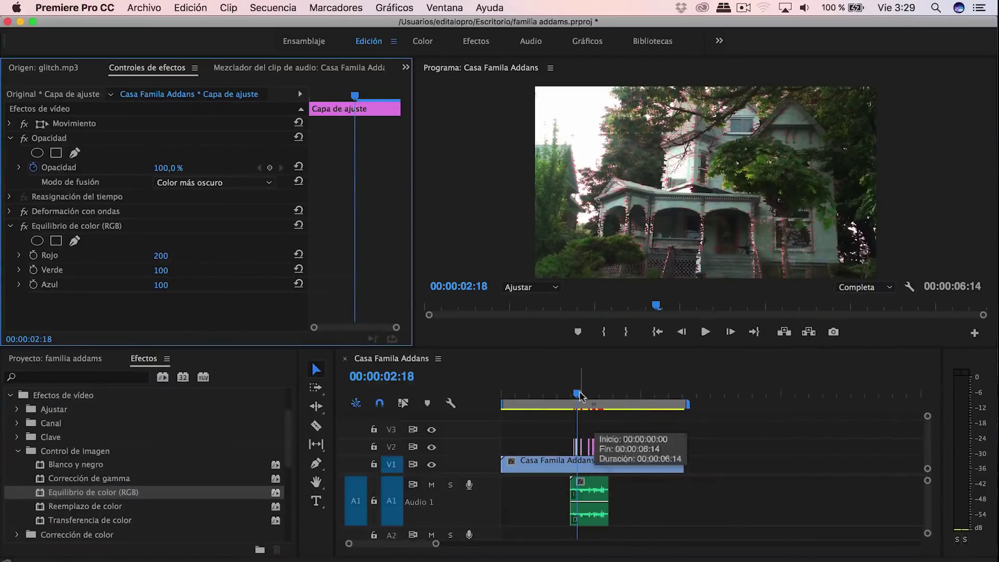
left_click(594, 464)
key("Home")
left_click(705, 332)
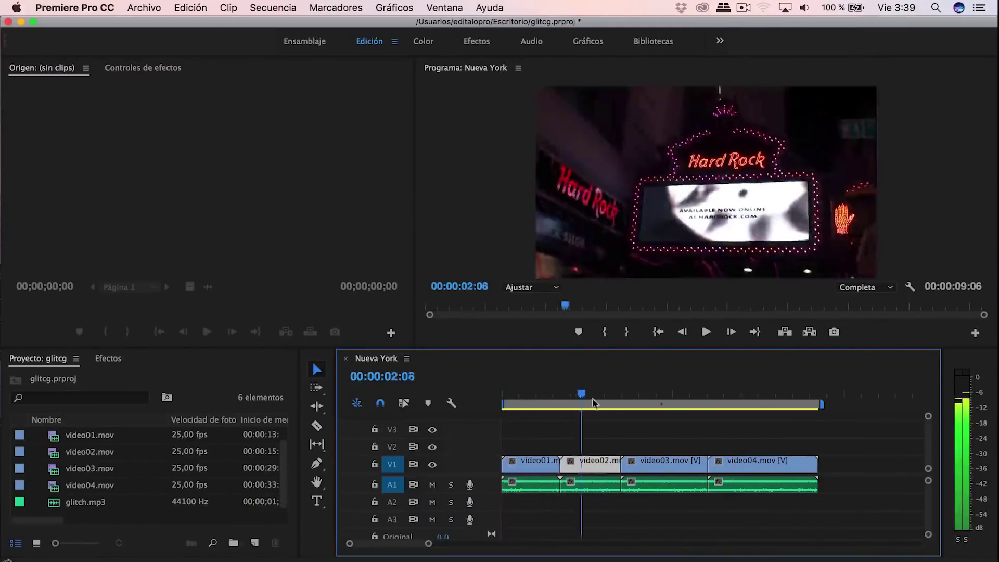
Step: Delete the Nueva York clips' original audio from track A1
left_click_drag(727, 412, 508, 449)
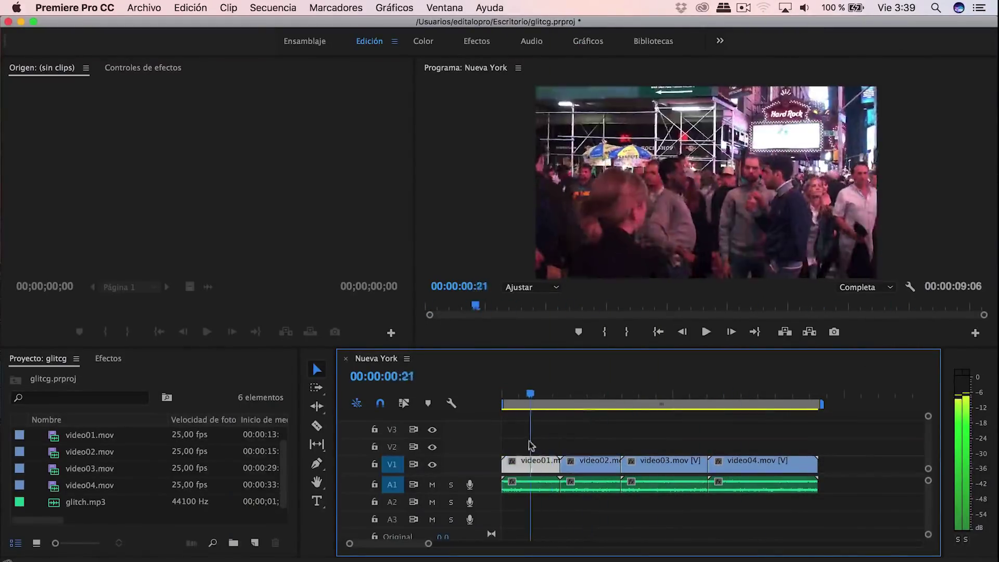
left_click(862, 508)
left_click(552, 484)
key("Delete")
left_click(588, 484)
key("Delete")
left_click(648, 484)
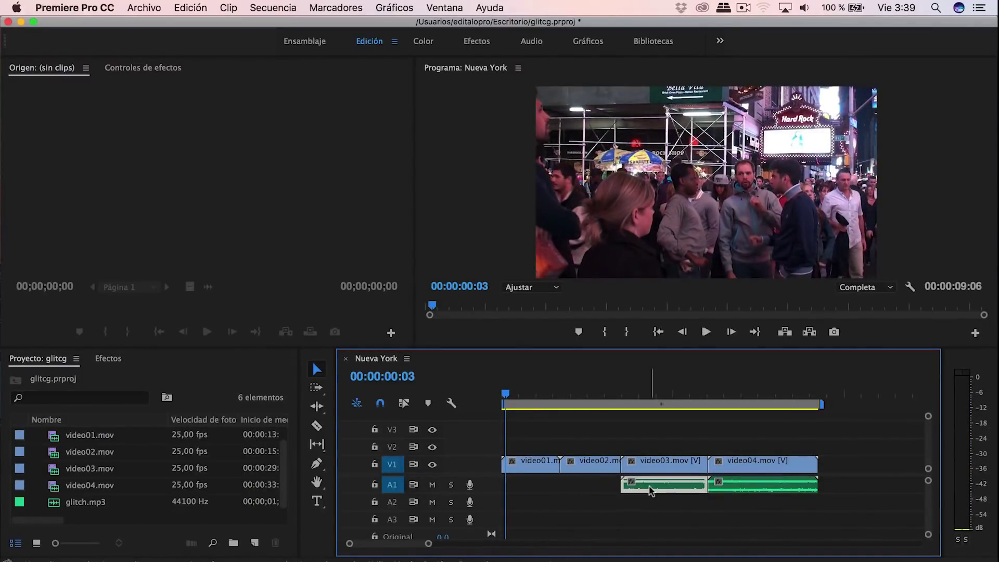
key("Delete")
left_click(750, 485)
key("Delete")
Step: Place glitch.mp3 on A1 at the video01–video02 cut, enlarge A1, and play it
left_click(553, 464)
left_click_drag(428, 544, 409, 547)
left_click(699, 487)
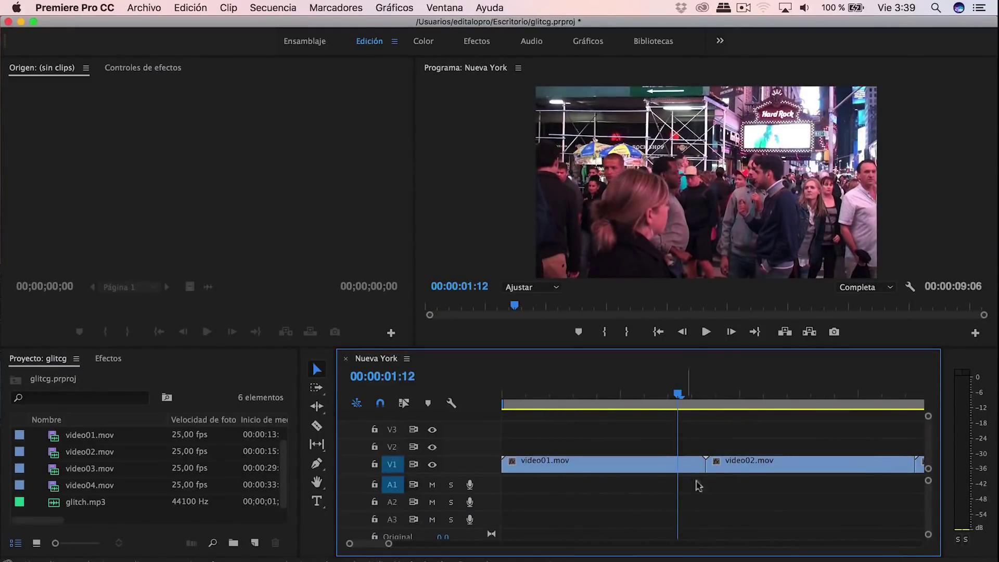
left_click_drag(134, 505, 638, 484)
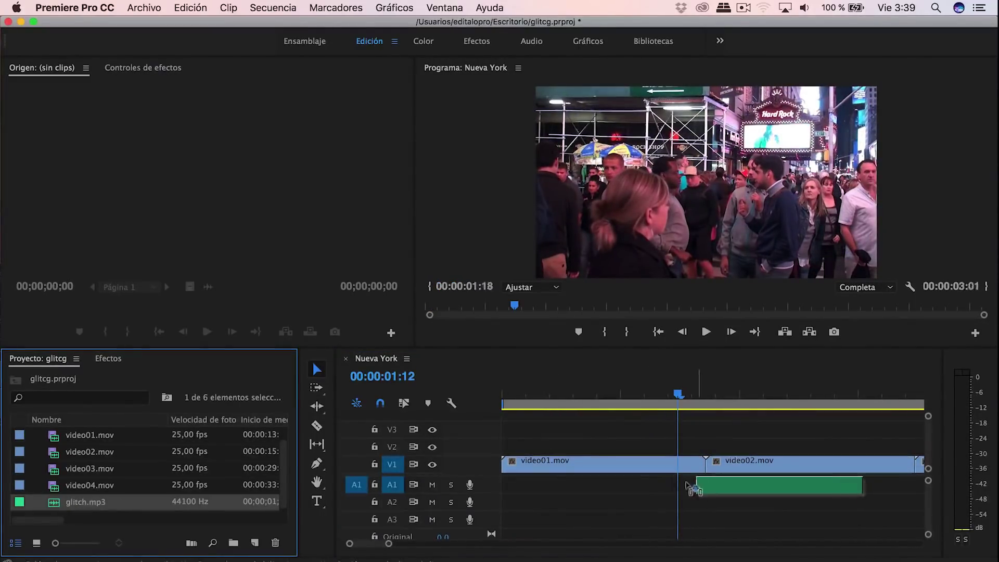
left_click_drag(484, 511, 485, 511)
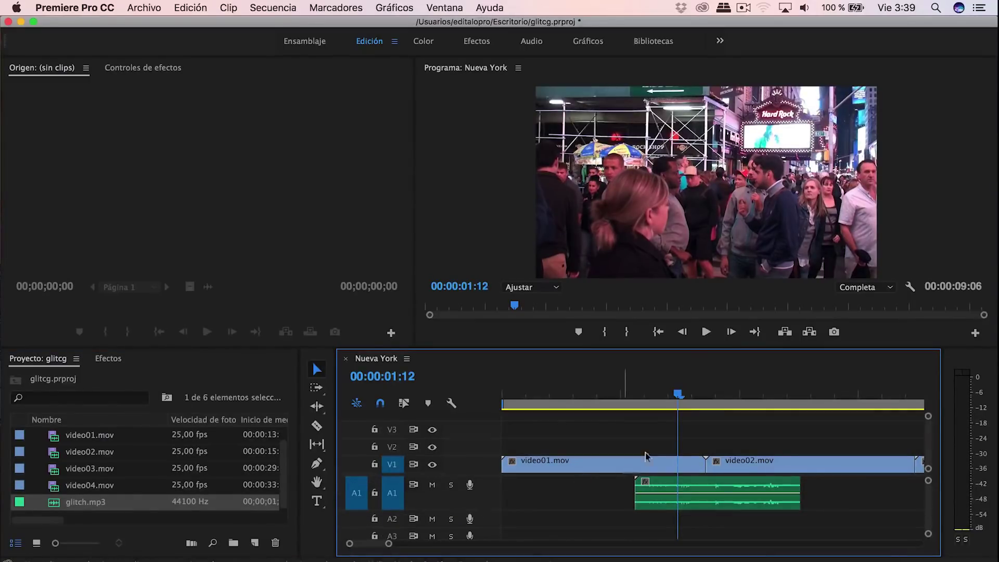
key("space")
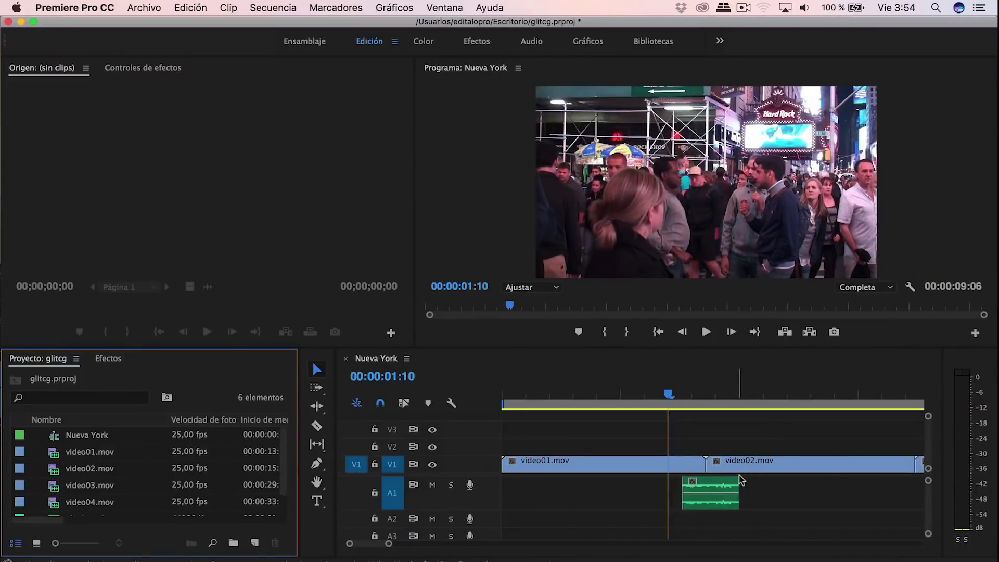
Step: Create a new adjustment layer and place it on V2 at the playhead over the video01–video02 cut
left_click(141, 14)
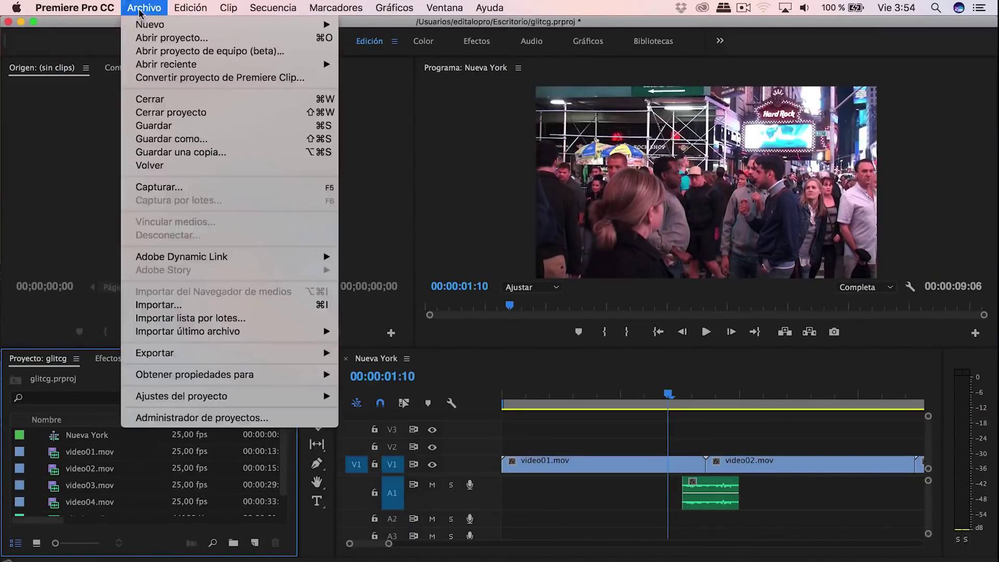
mouse_move(148, 29)
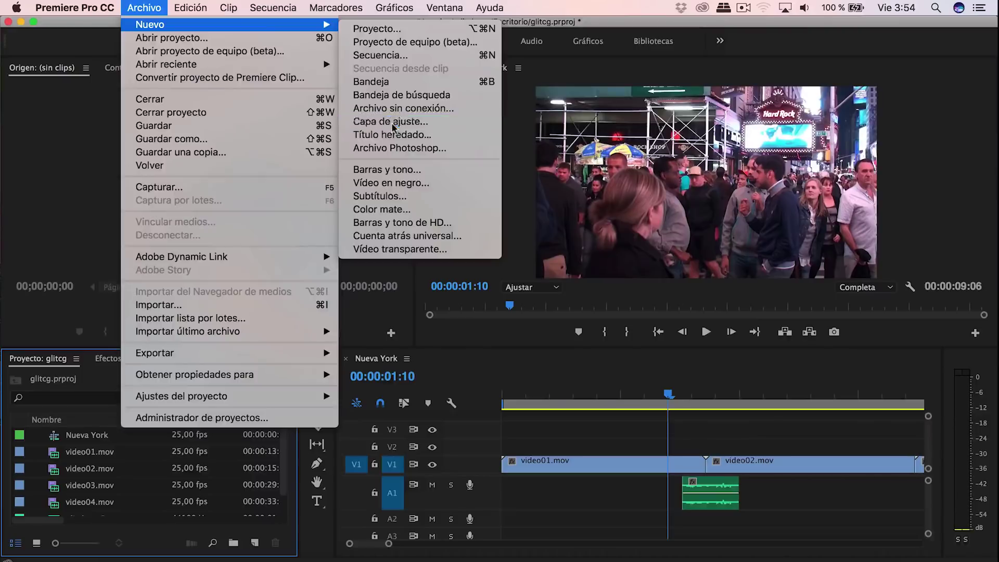
left_click(396, 122)
left_click(601, 349)
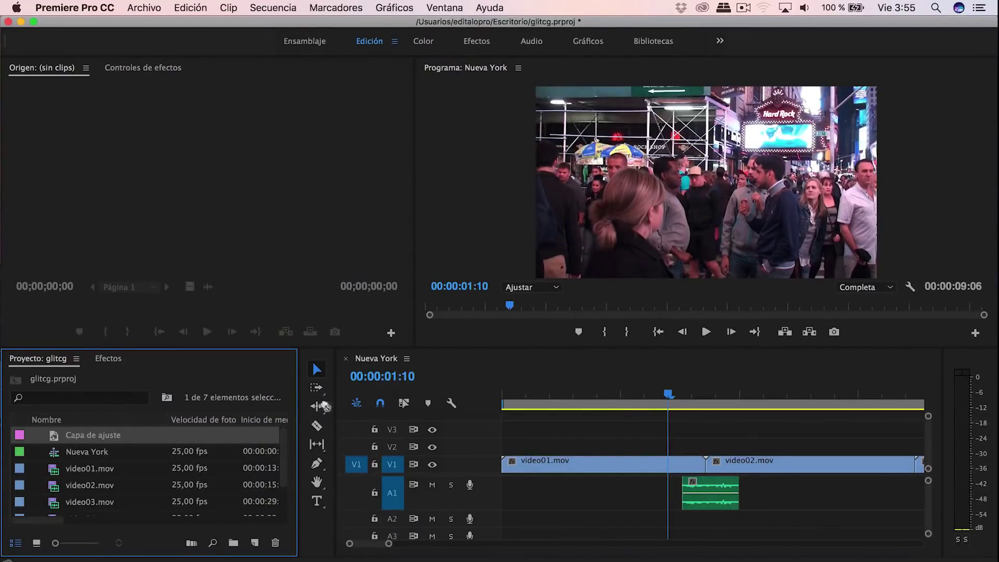
left_click_drag(325, 407, 680, 450)
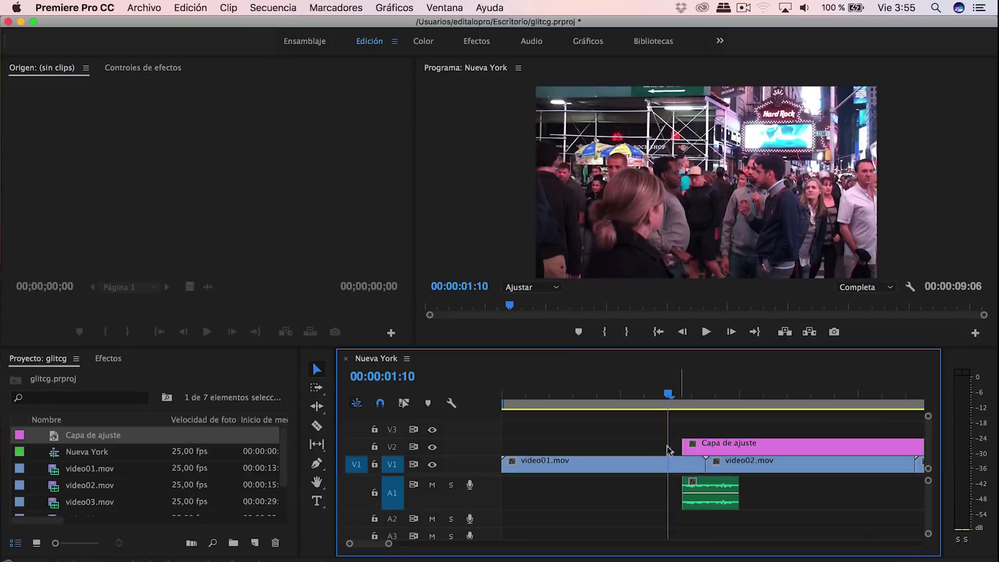
Step: Trim the adjustment layer to end where the glitch audio ends, deleting the leftover piece
left_click(317, 426)
left_click(739, 447)
left_click(316, 369)
left_click(761, 448)
key("Delete")
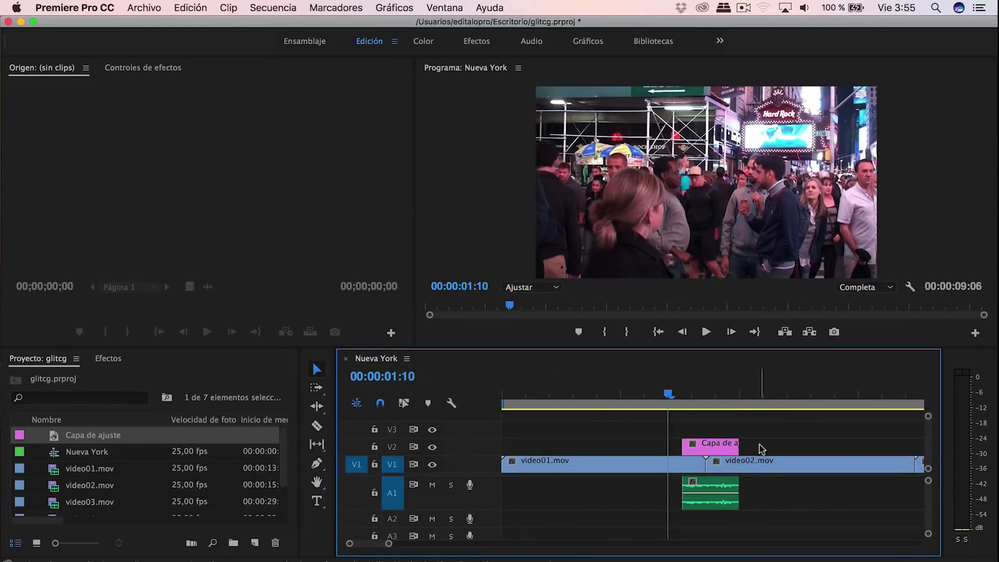
Step: Expand the Video Effects category in the Effects library
left_click(109, 358)
left_click(19, 456)
scroll(52, 445, "down", 5)
scroll(52, 444, "down", 2)
Step: Apply Deformación con ondas to the adjustment layer with the Ruido ligero wave type
left_click_drag(74, 453, 716, 448)
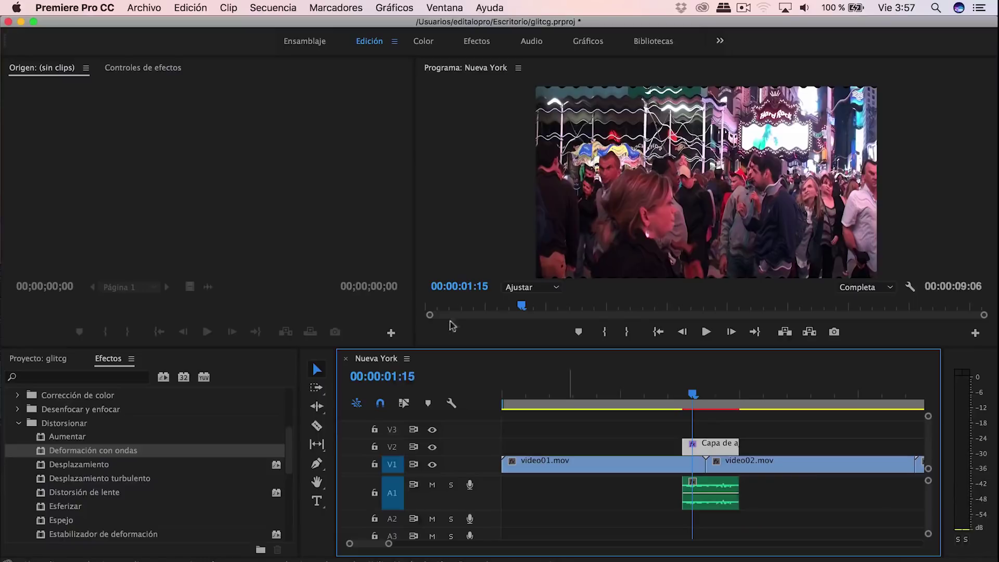
left_click(152, 69)
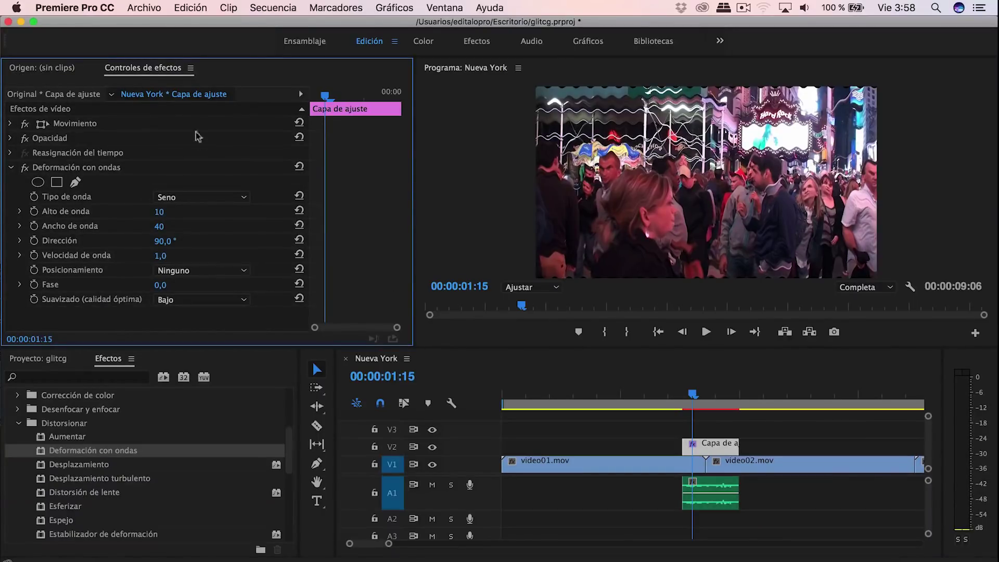
left_click(238, 197)
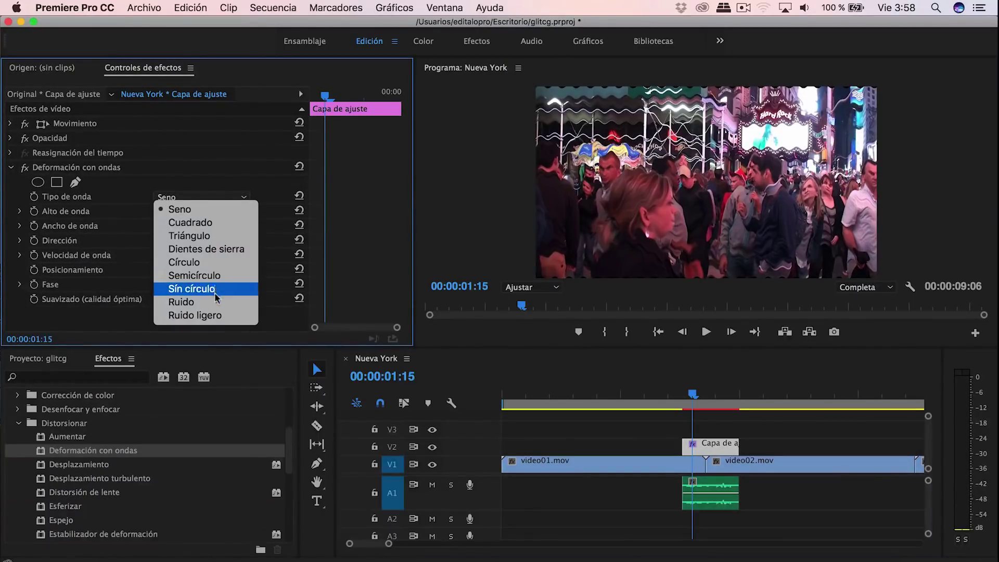
left_click(216, 316)
Step: Set wave height 85, wave width 3500, and pin the waves at Bordes horizontales
left_click(171, 208)
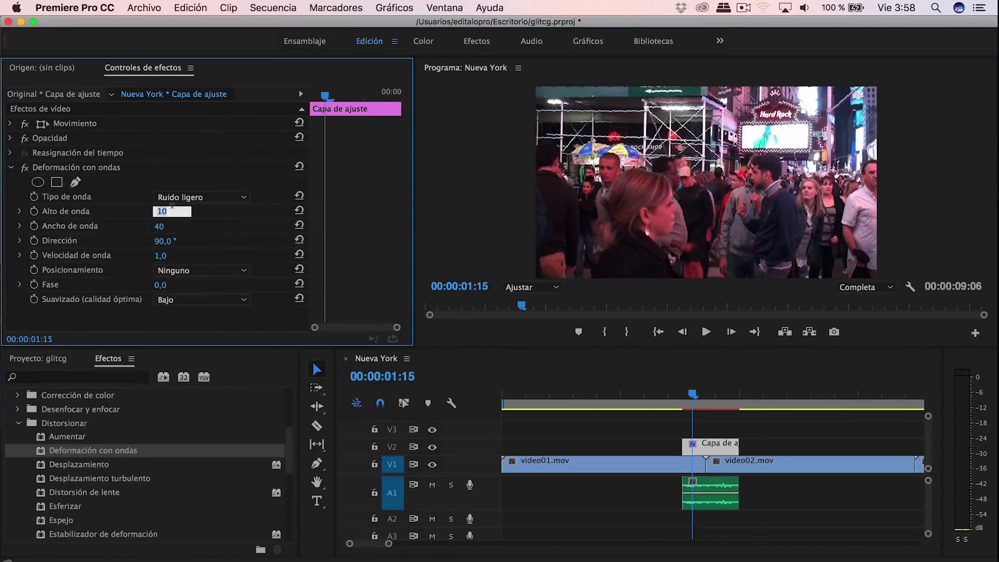
type("85")
key("Return")
left_click(161, 228)
type("3500")
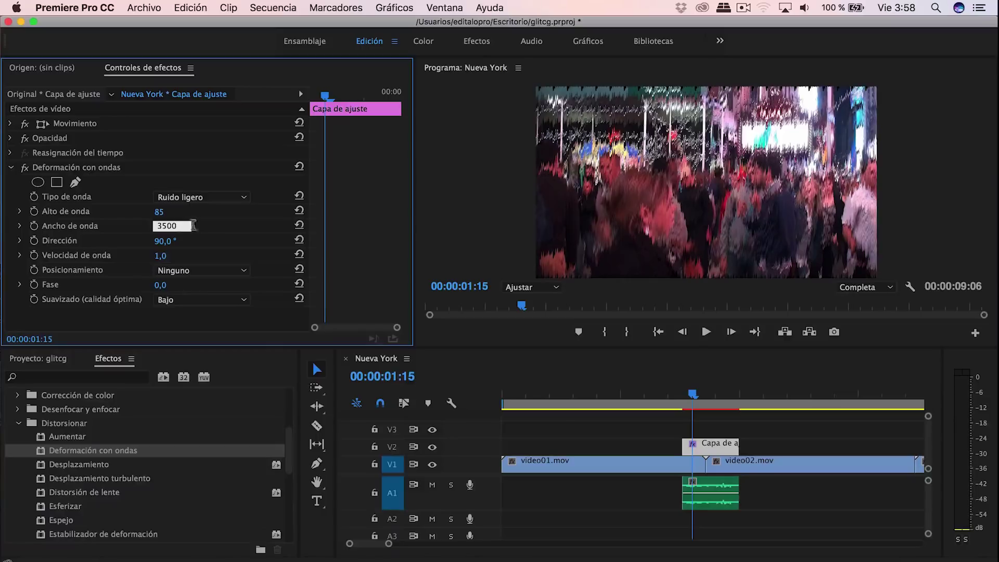
key("Return")
left_click(227, 274)
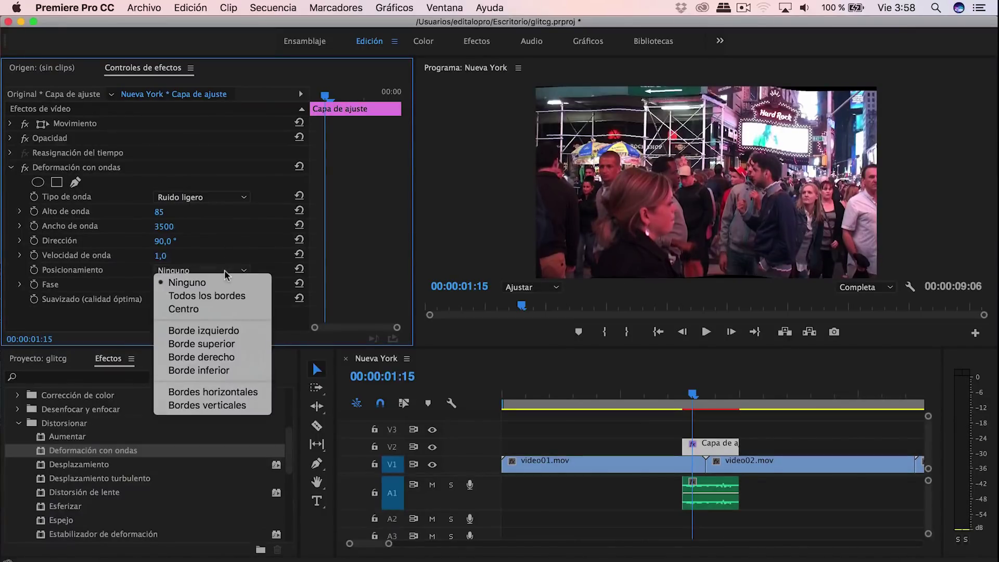
left_click(226, 394)
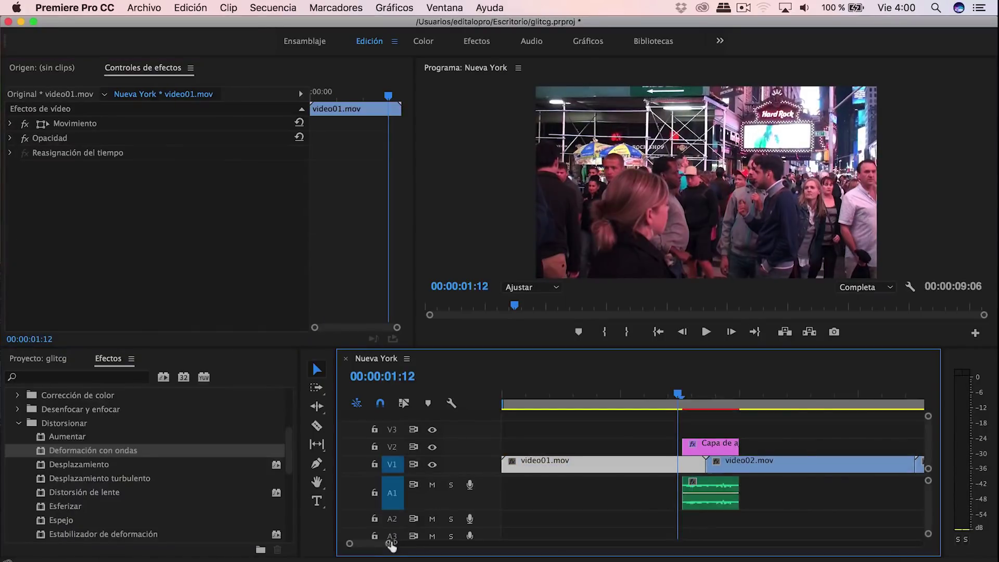
left_click_drag(389, 544, 366, 543)
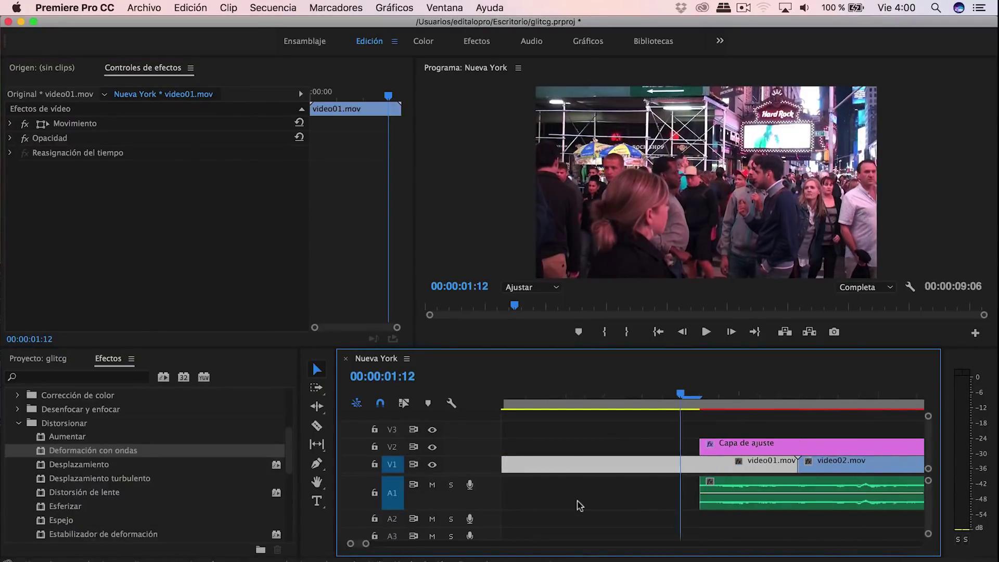
Step: Razor the V2 adjustment layer into short pieces near its start and shorten the last piece's end
scroll(579, 505, "right", 3)
left_click(322, 428)
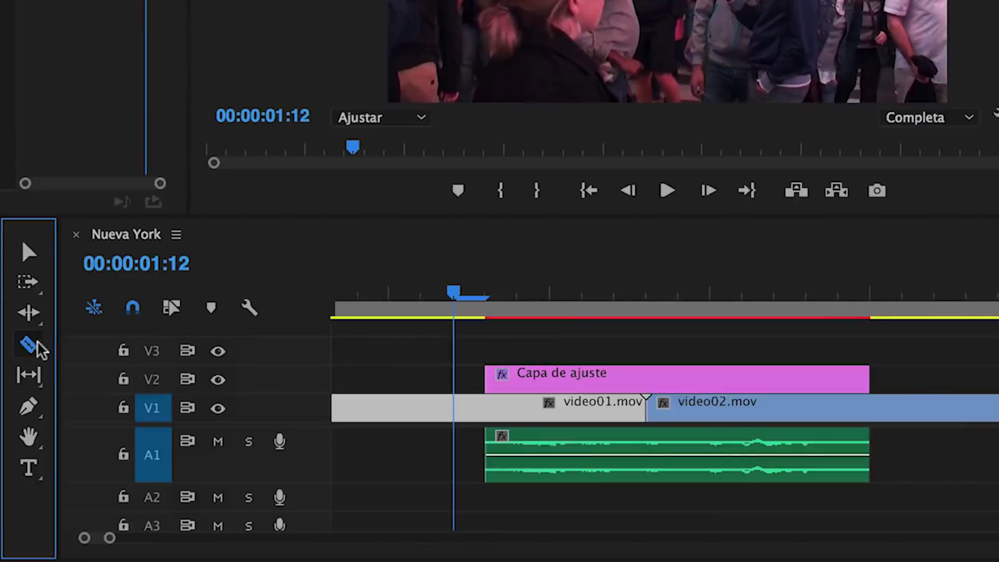
left_click(517, 379)
left_click(549, 379)
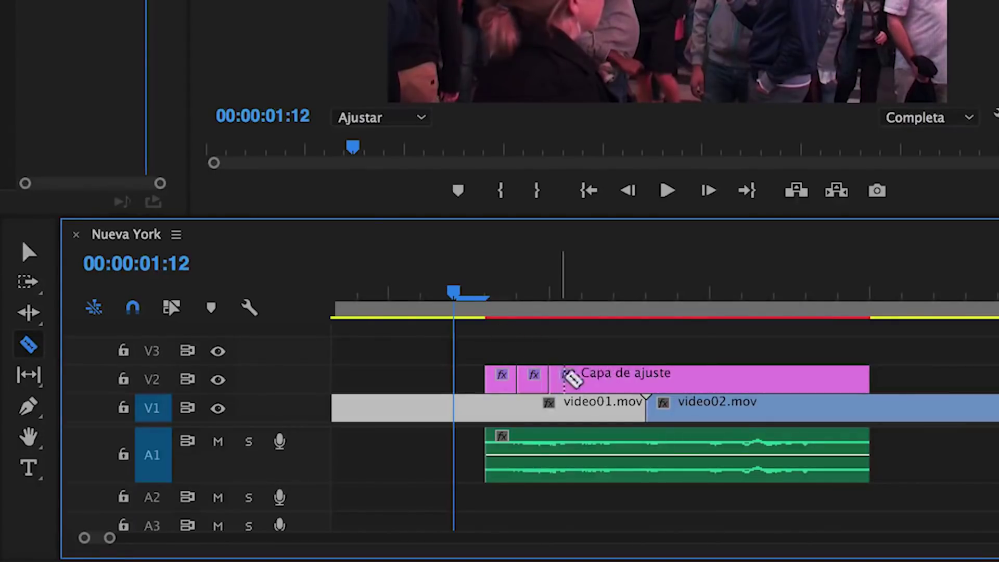
left_click(614, 379)
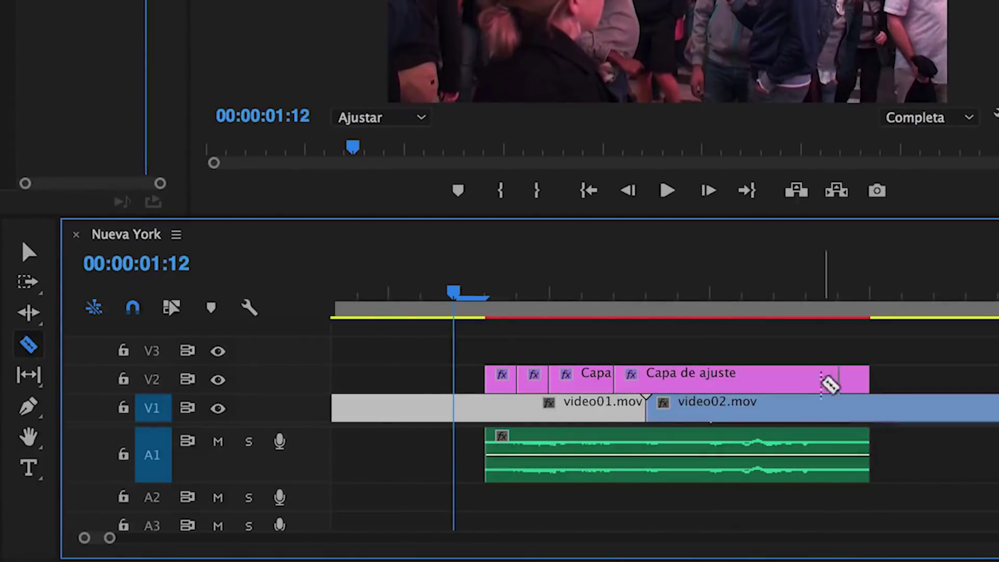
left_click(28, 252)
left_click_drag(868, 379, 805, 379)
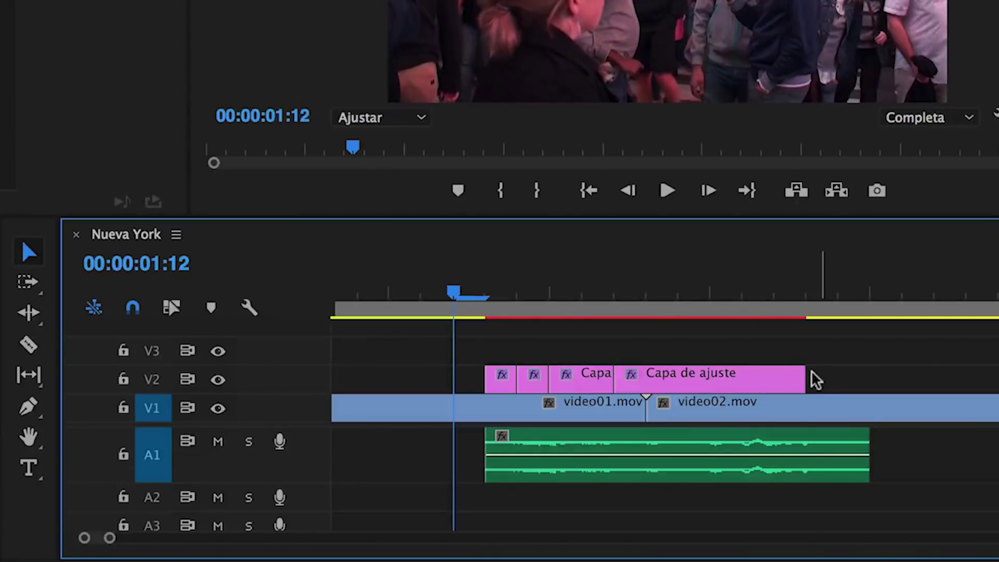
left_click(754, 384)
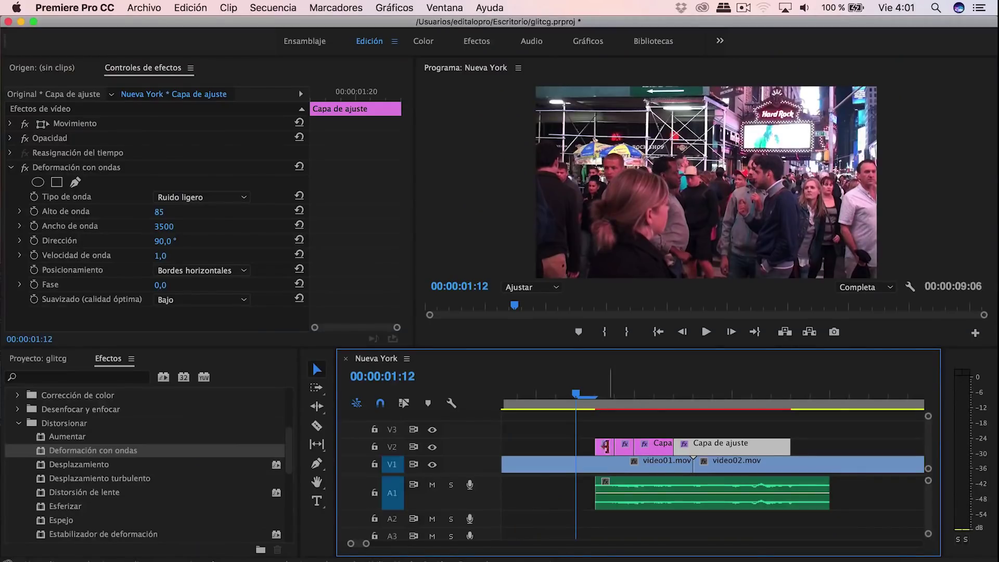
Step: Set the second short adjustment piece's wave type to Ruido
left_click(607, 448)
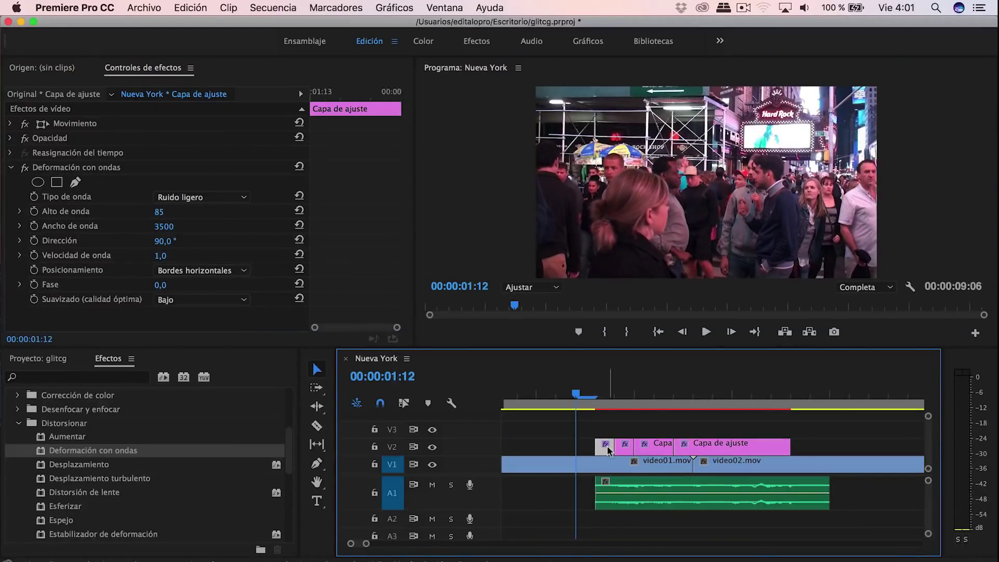
left_click(603, 395)
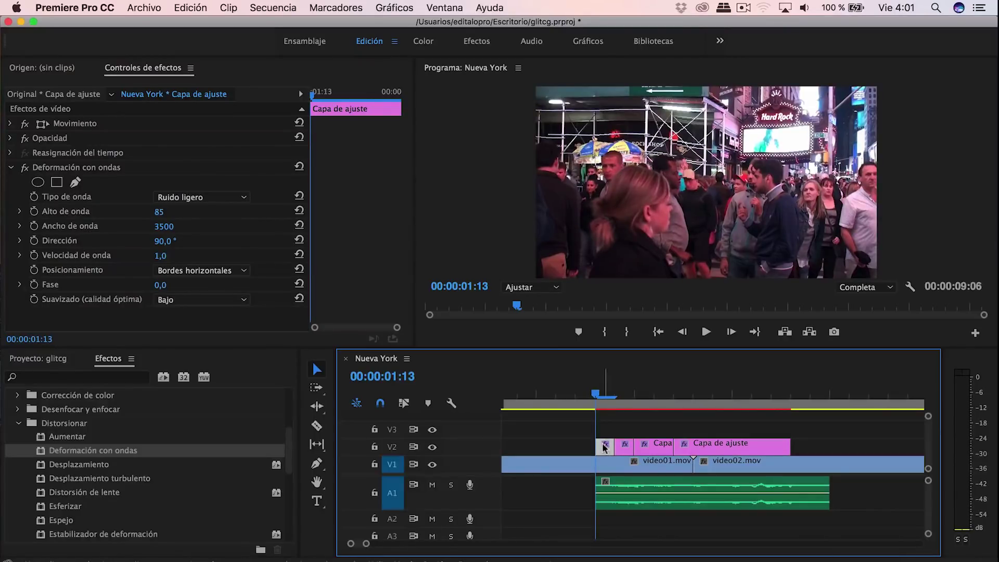
key("Right")
left_click(614, 465)
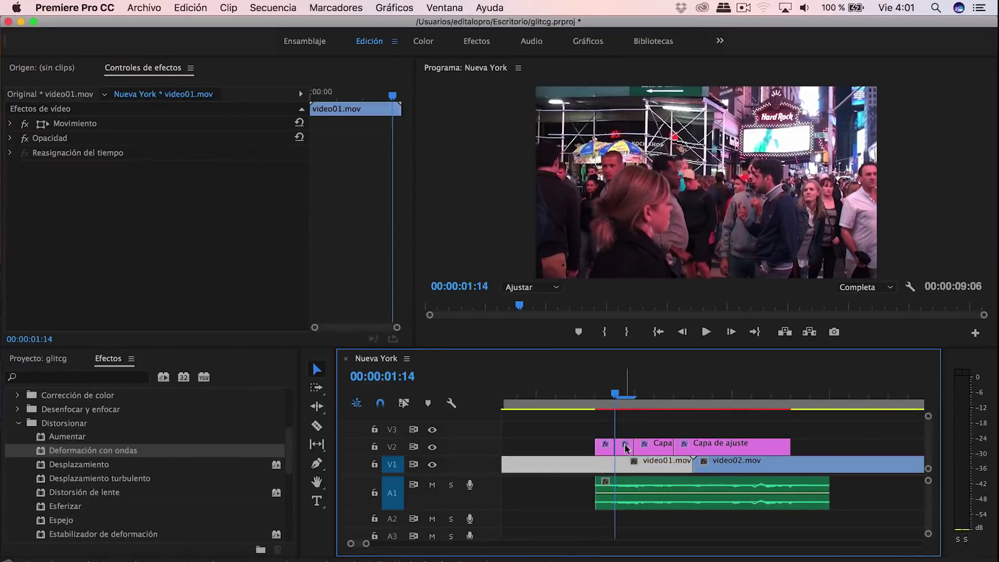
left_click(624, 447)
left_click(232, 197)
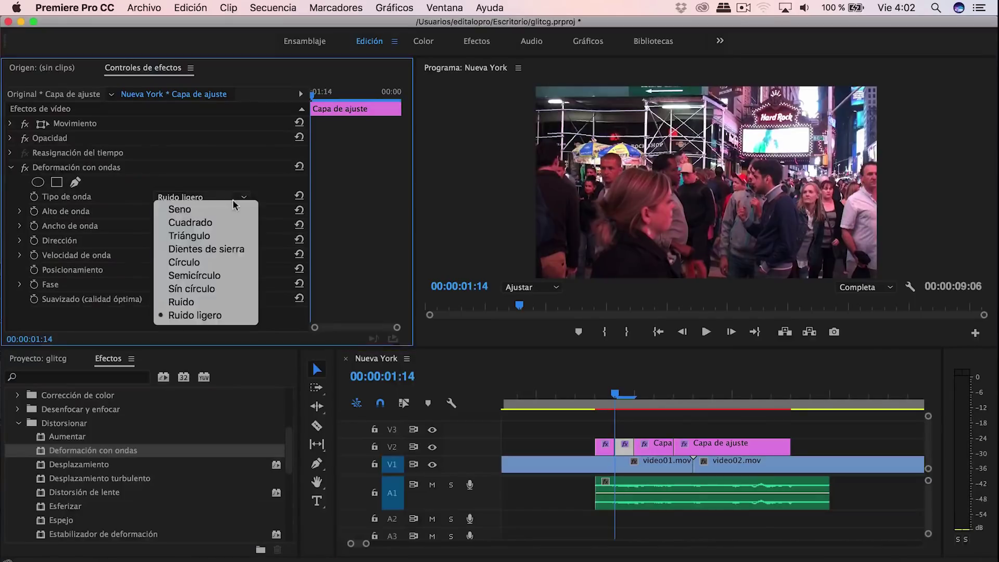
left_click(212, 303)
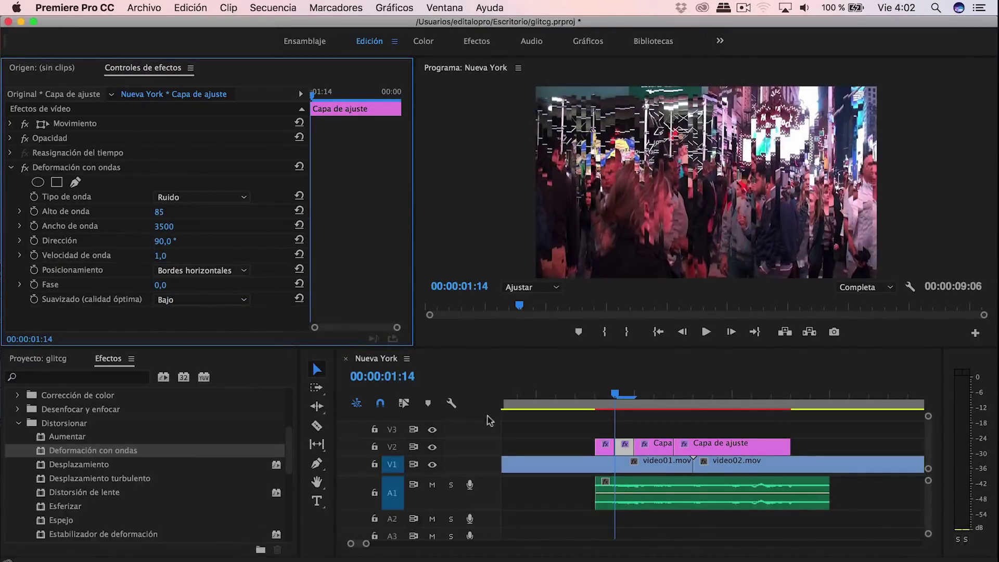
Step: Give the third piece Ruido waves with a wave width of 2500
left_click(656, 447)
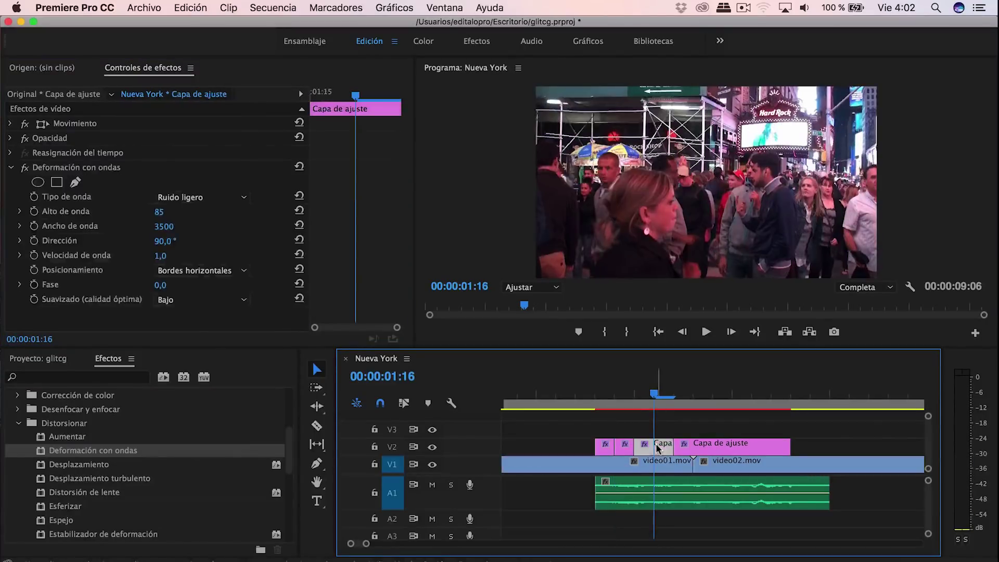
left_click(232, 197)
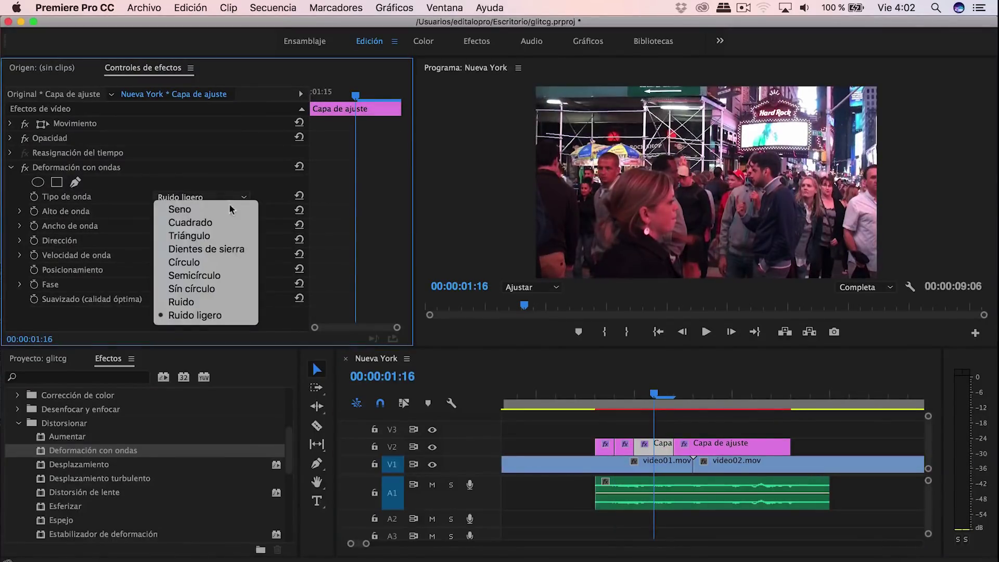
left_click(223, 301)
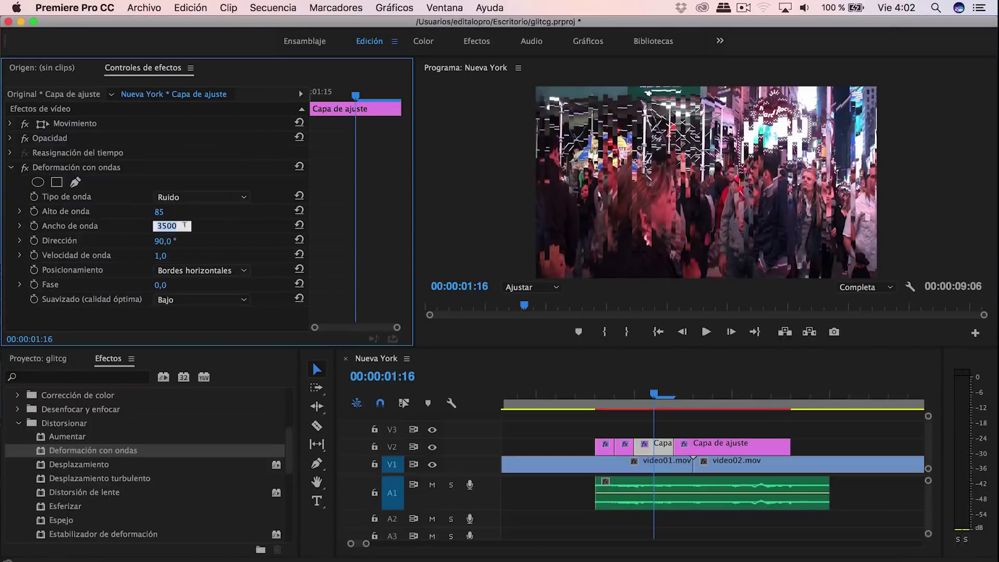
type("2500")
key("Return")
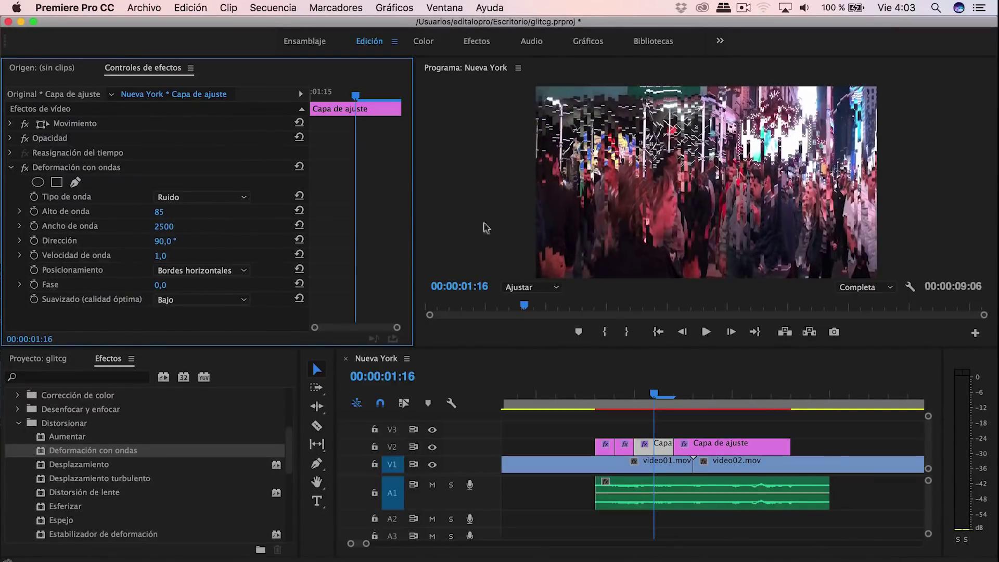
Step: Give the next piece Ruido waves, height 250, direction 180°, and Bordes verticales pinning
left_click(728, 447)
left_click(702, 391)
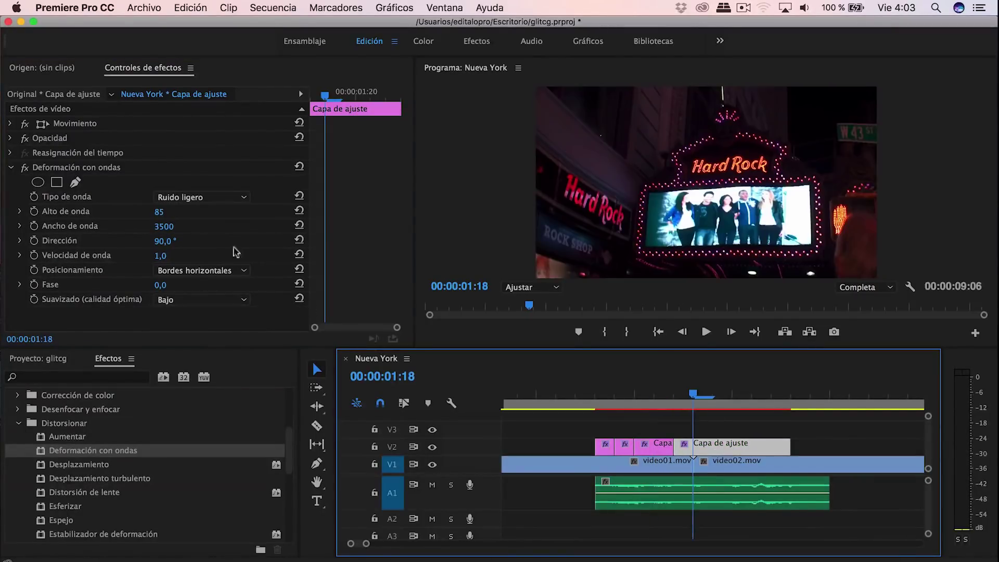
left_click(201, 198)
left_click(208, 301)
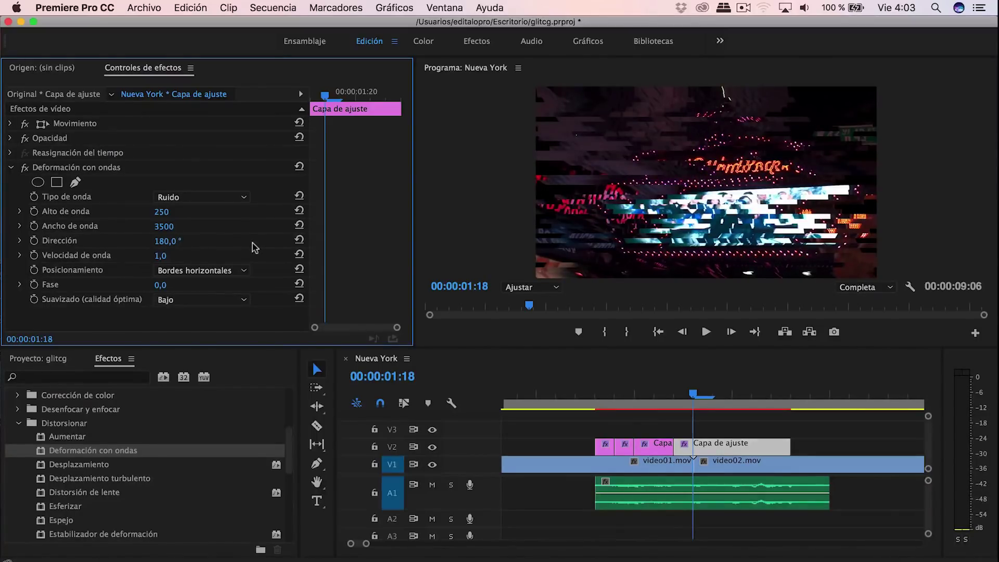
left_click(228, 270)
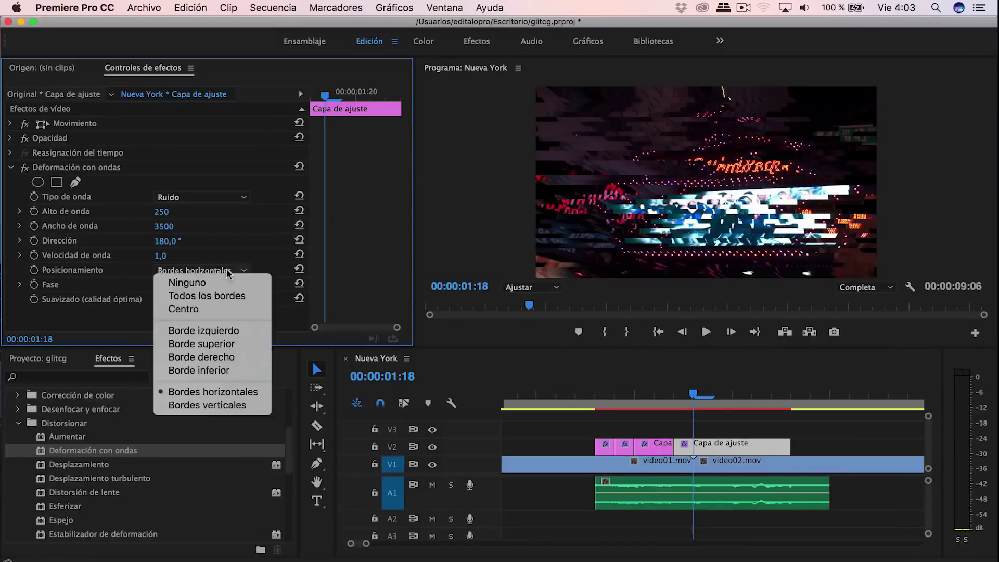
left_click(207, 406)
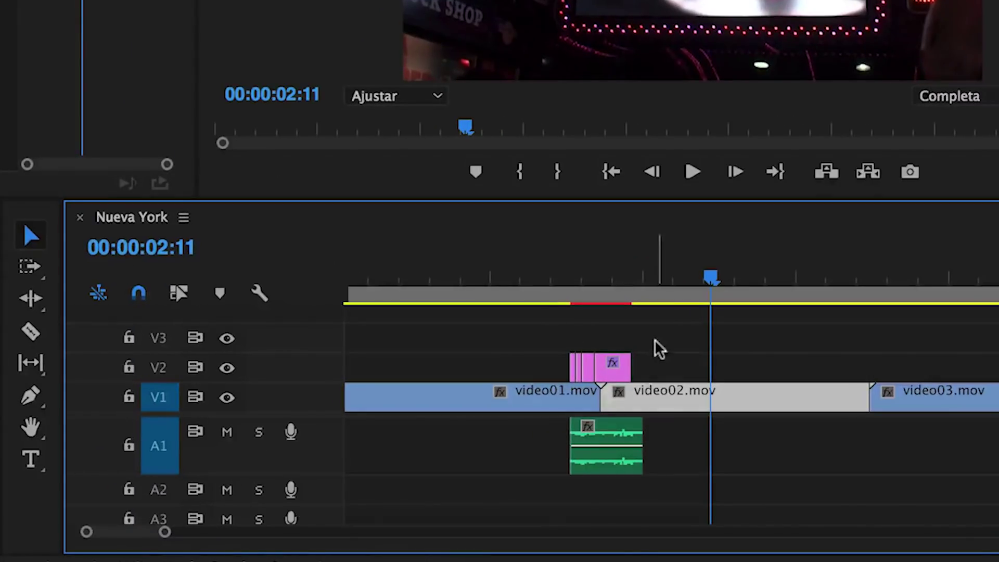
Step: Copy the cut-up glitch adjustment pieces and paste them on V2 over the video02–video03 cut
left_click_drag(657, 342, 564, 368)
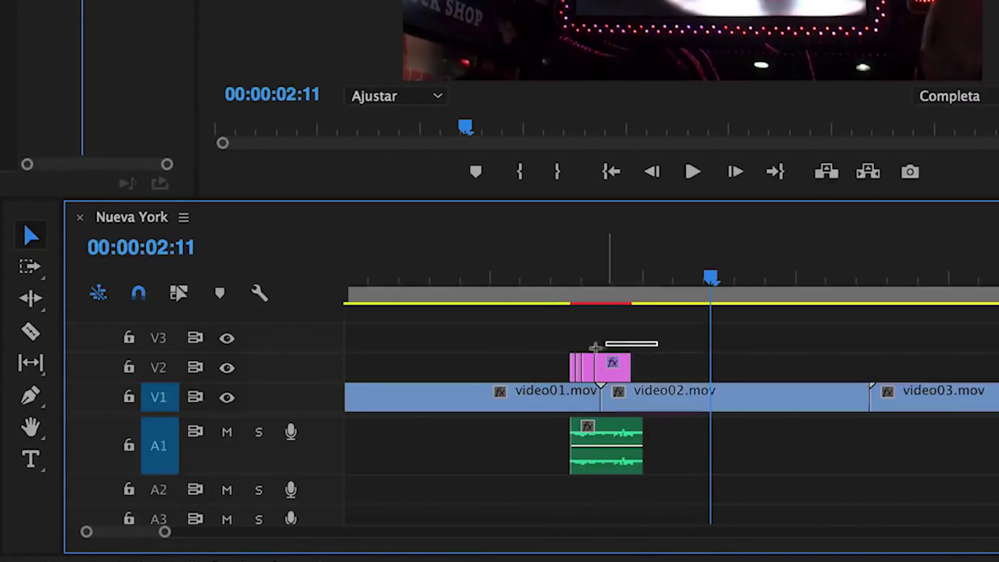
right_click(615, 368)
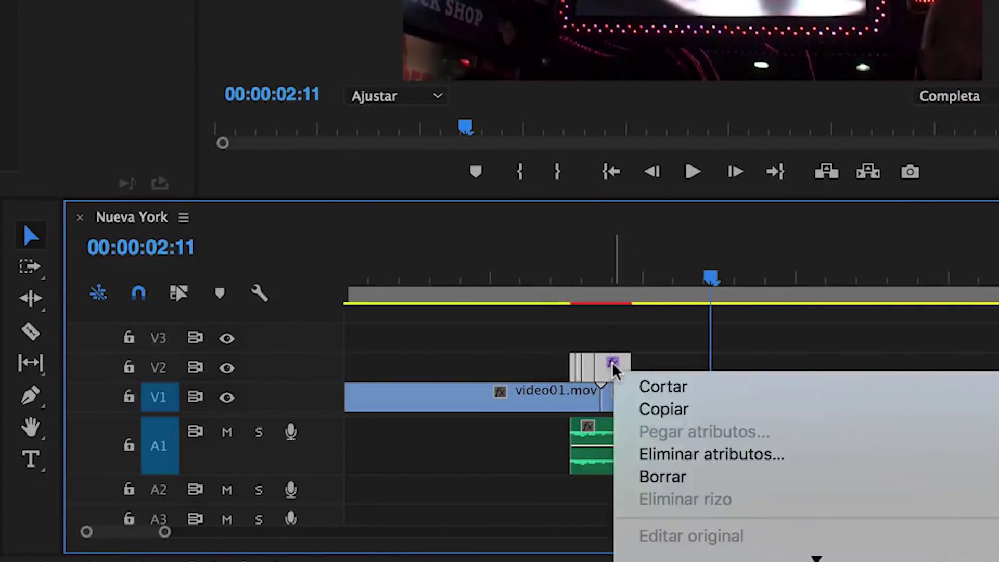
left_click(663, 410)
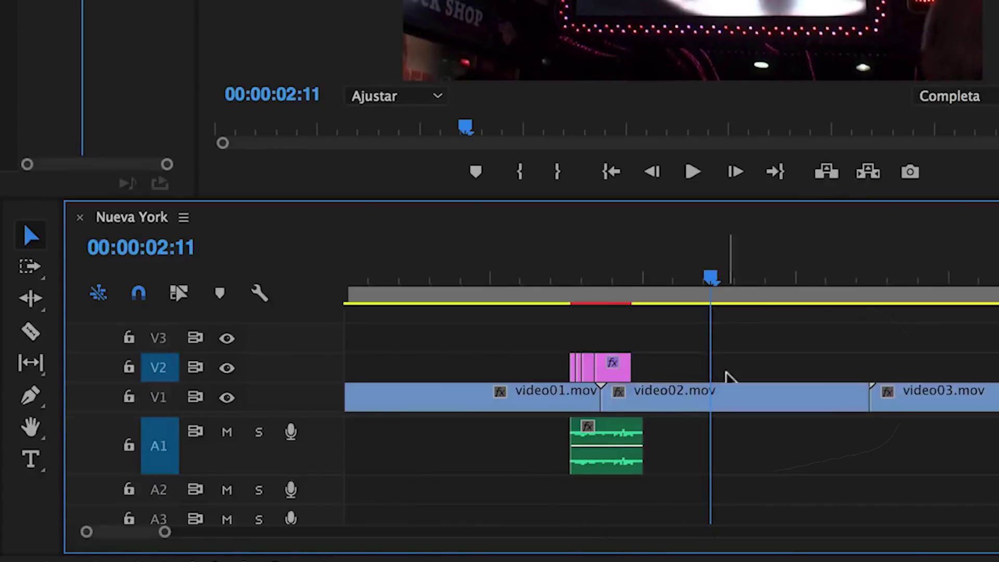
left_click_drag(714, 307, 853, 296)
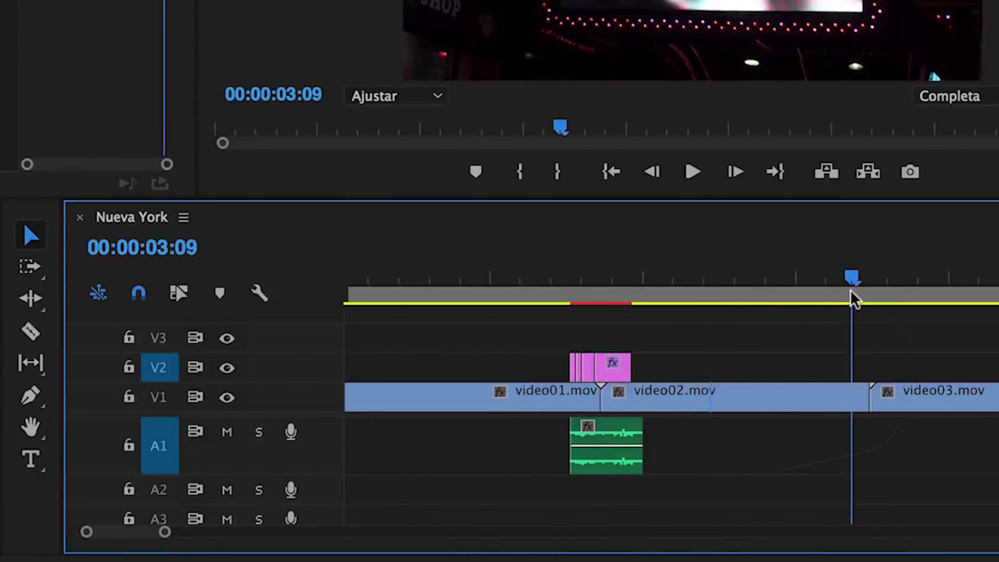
key("ctrl+v")
left_click_drag(905, 374, 906, 376)
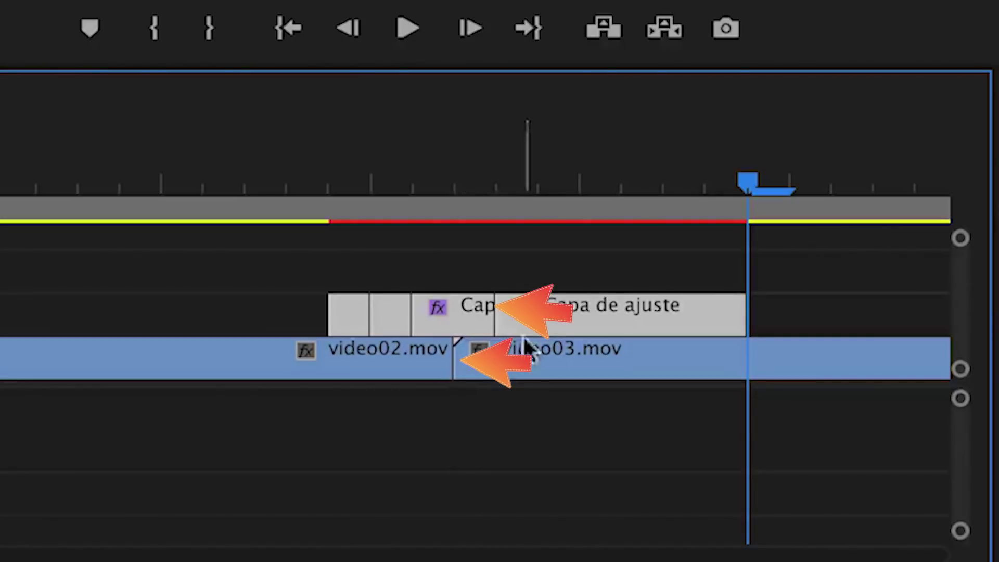
left_click_drag(552, 325, 468, 325)
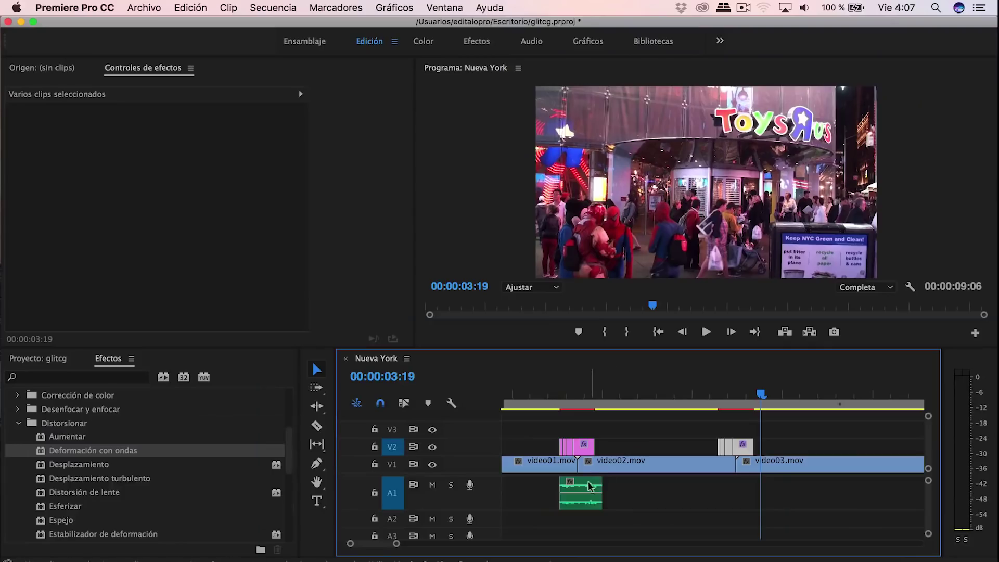
left_click(590, 486)
Step: Paste a copy of glitch.mp3 under the second glitch burst, then select the next glitch layer with its sound
key("equal")
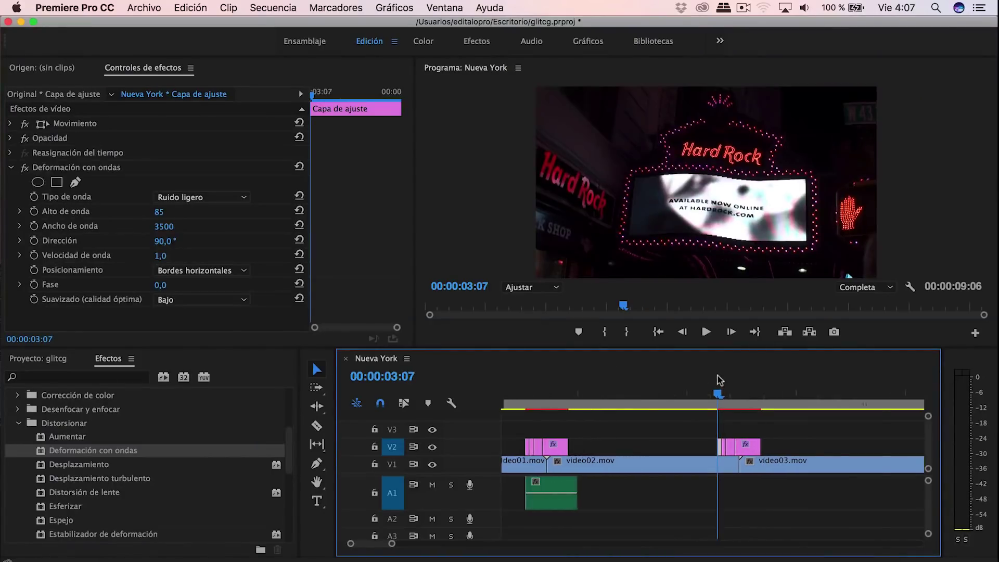
key("minus")
key("minus")
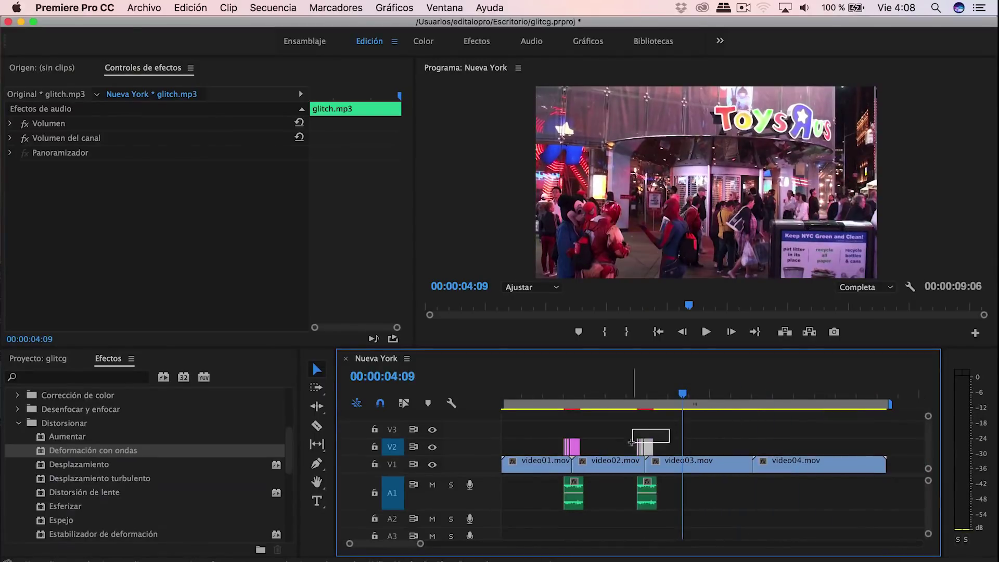
left_click_drag(645, 446, 747, 399)
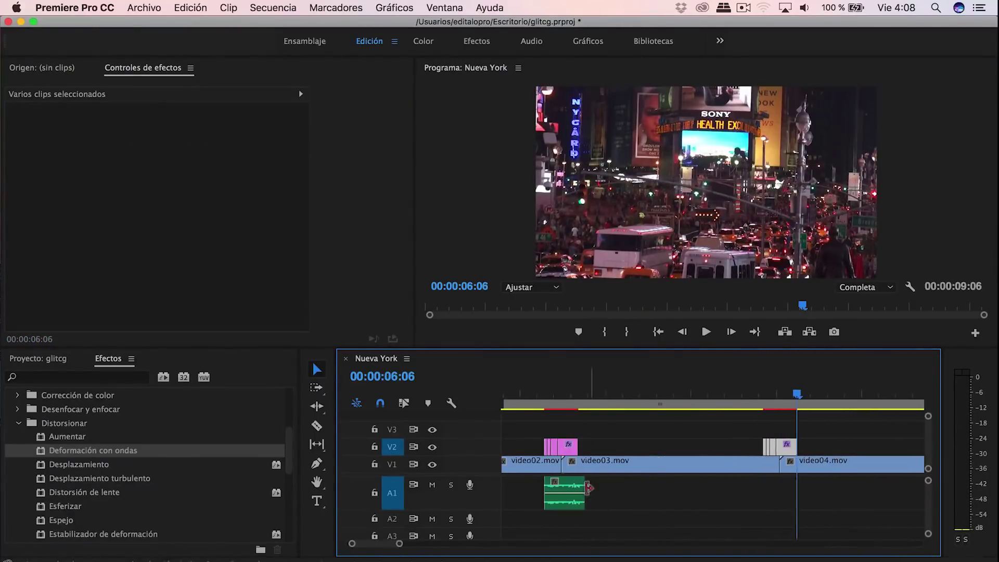